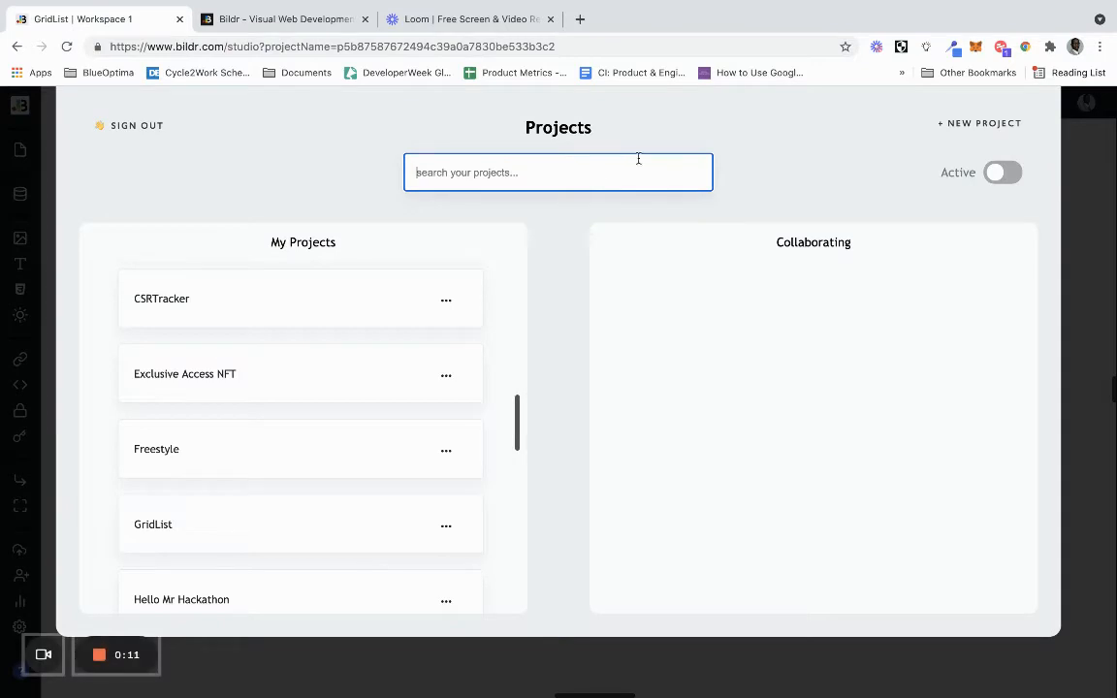
Step: Open the existing GridList project and preview its home page
scroll(415, 458, down, 3)
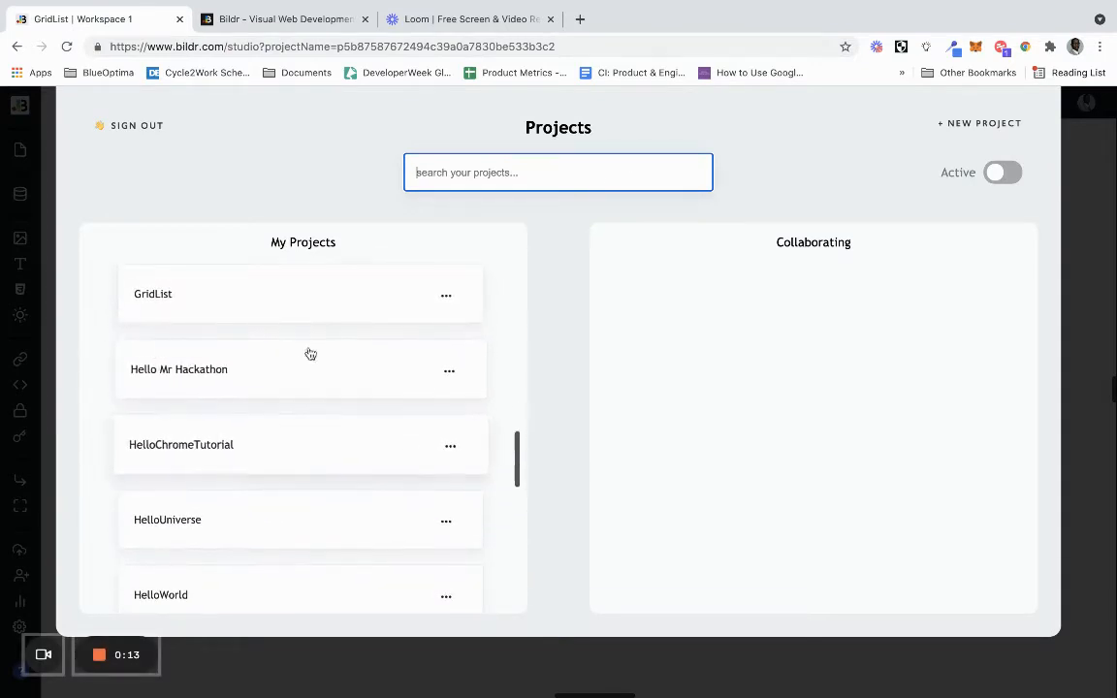
click(296, 297)
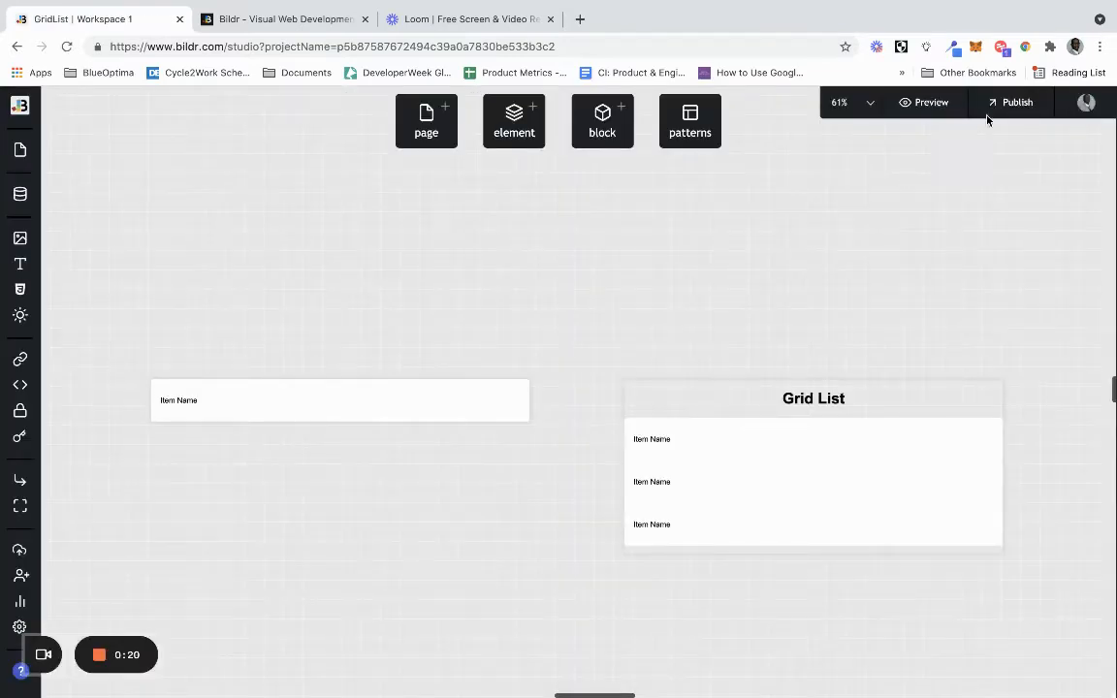
mouse_move(916, 104)
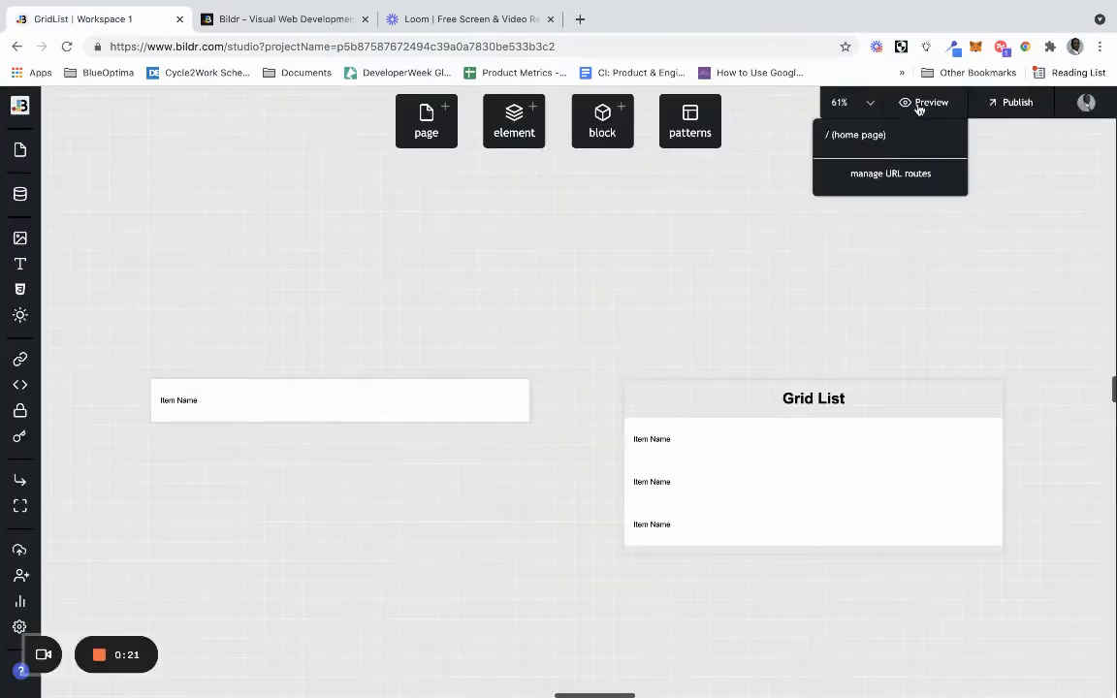
click(902, 139)
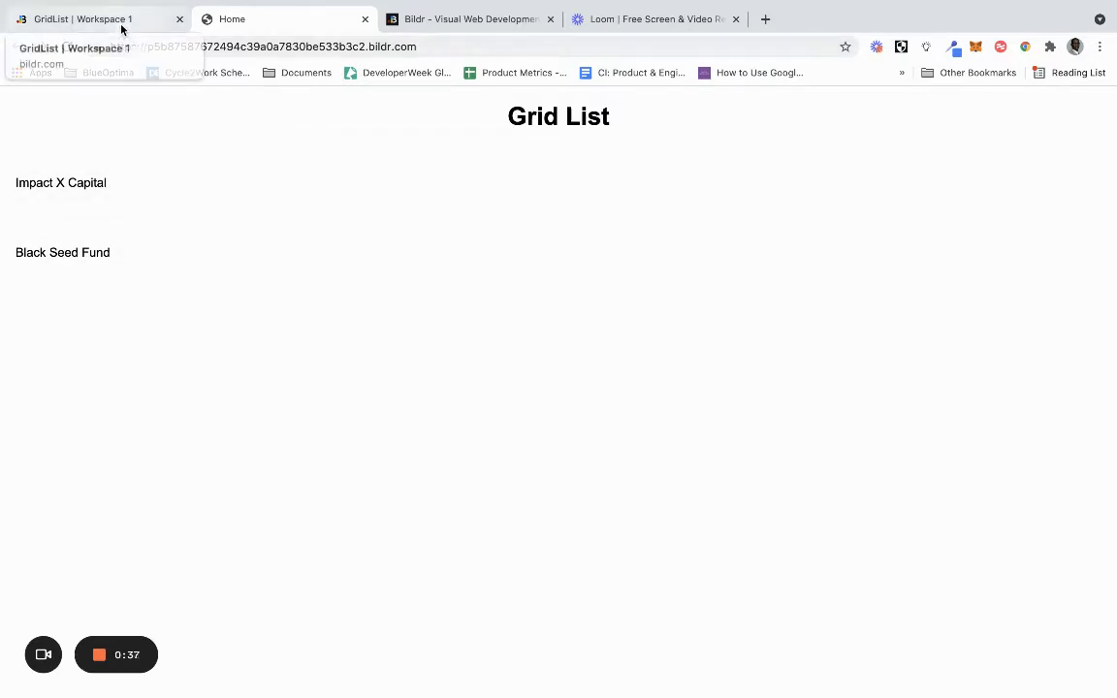
Step: Examine the Bildr website's homepage, from the introduction through the app types to the Built with Bildr showcase
click(417, 21)
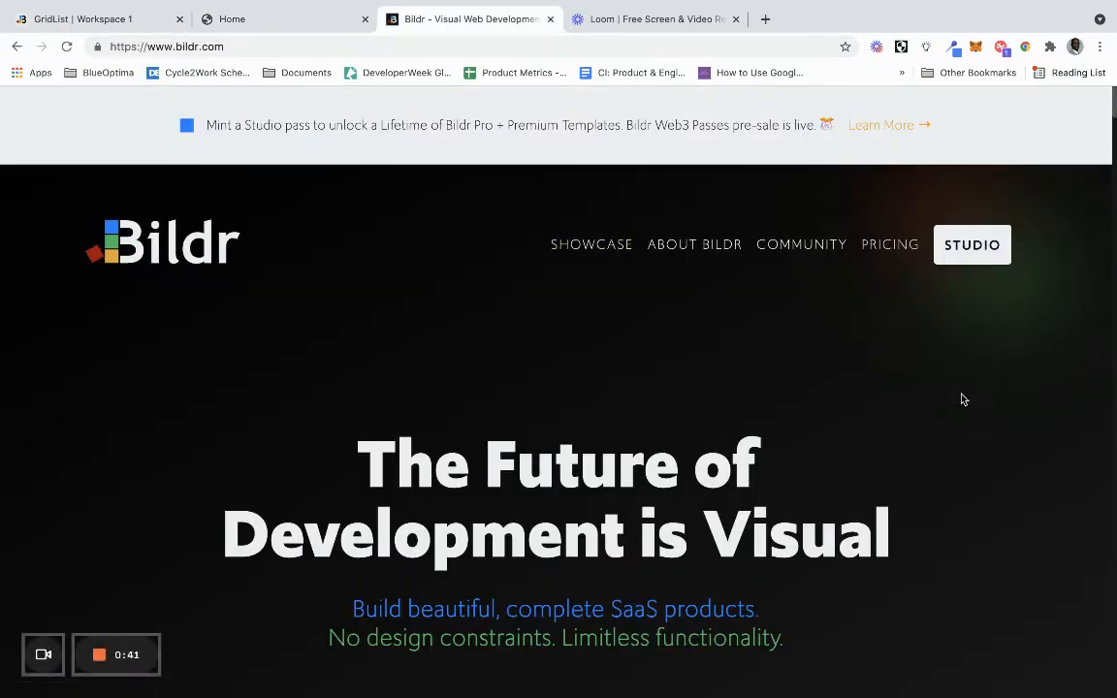
scroll(963, 399, down, 1)
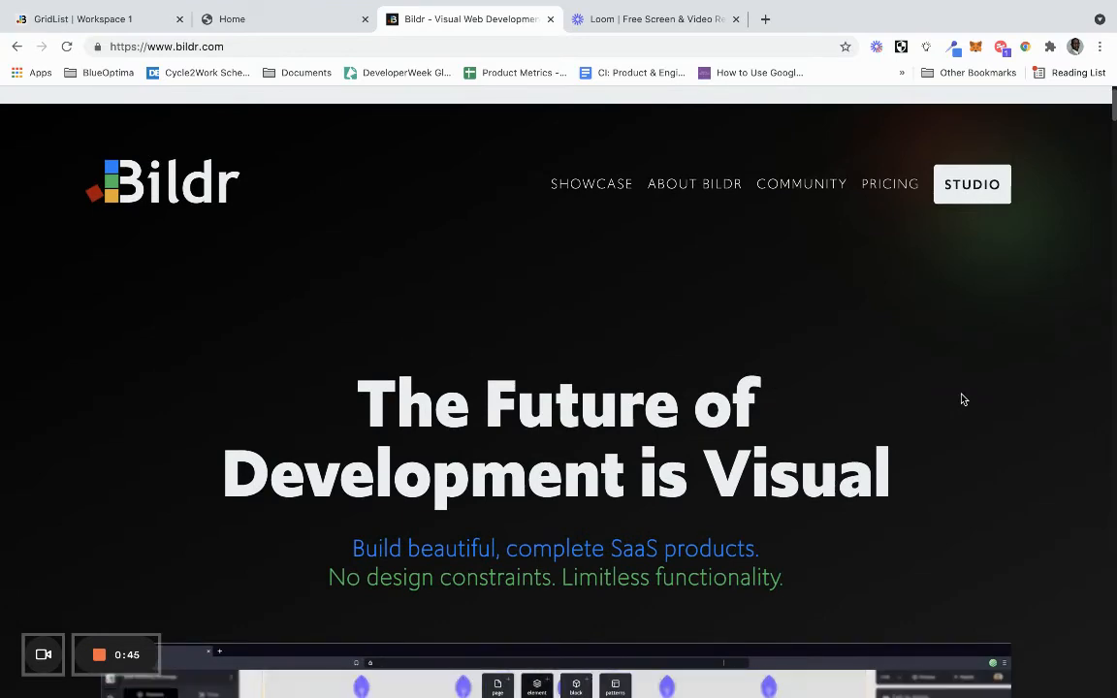
scroll(962, 398, down, 4)
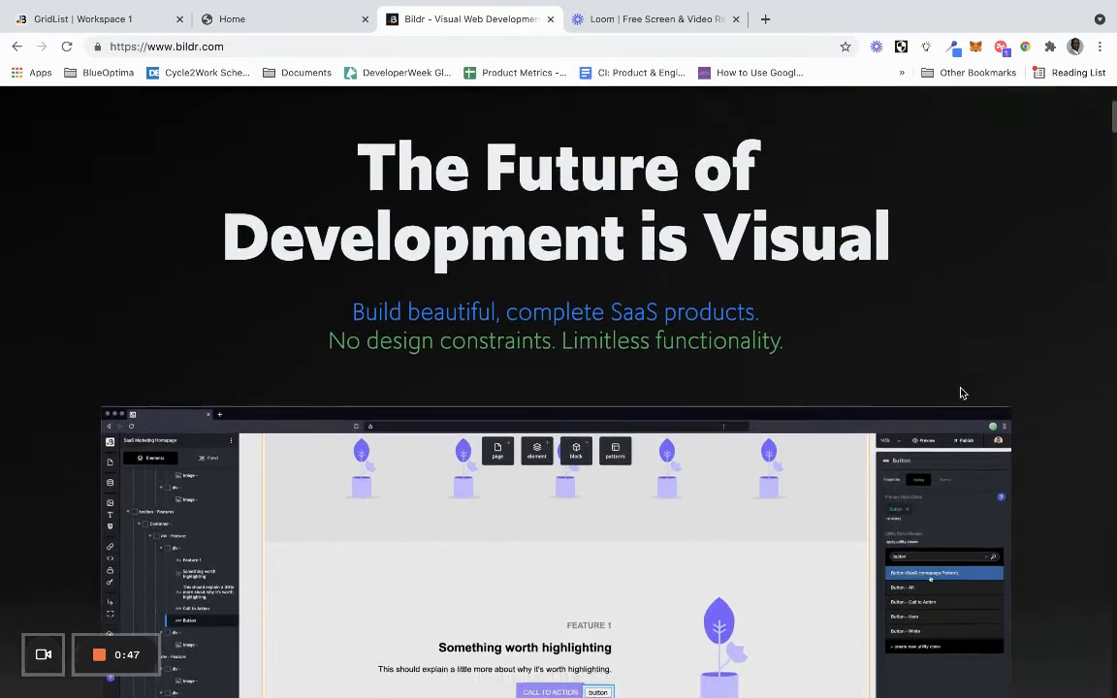
scroll(963, 392, down, 10)
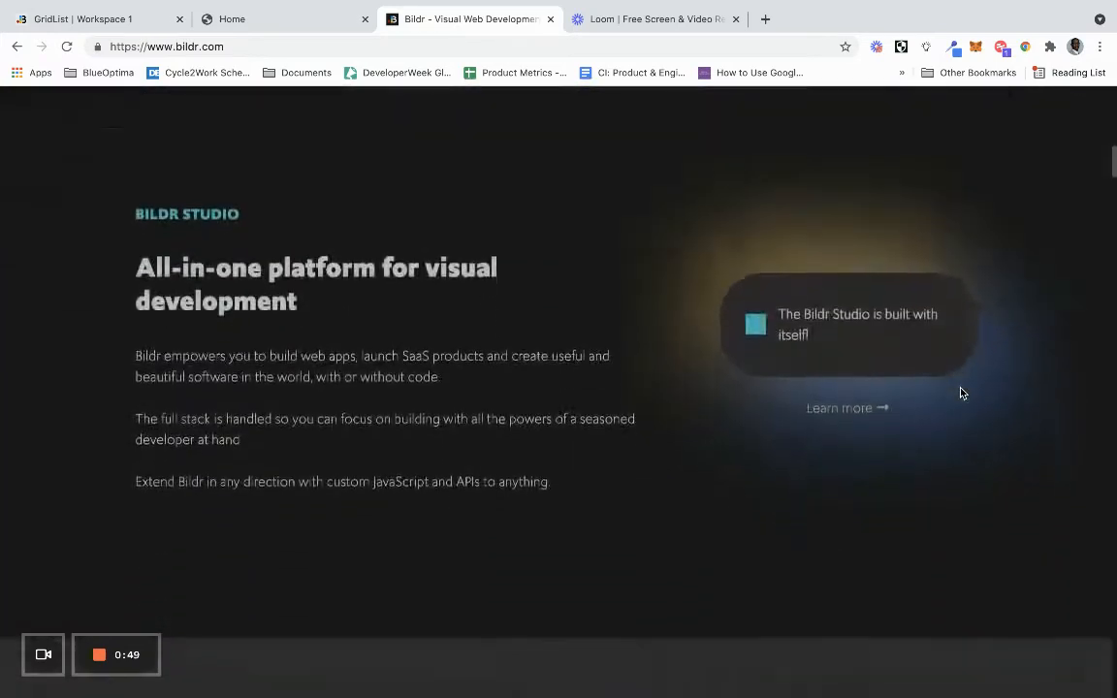
scroll(963, 392, down, 5)
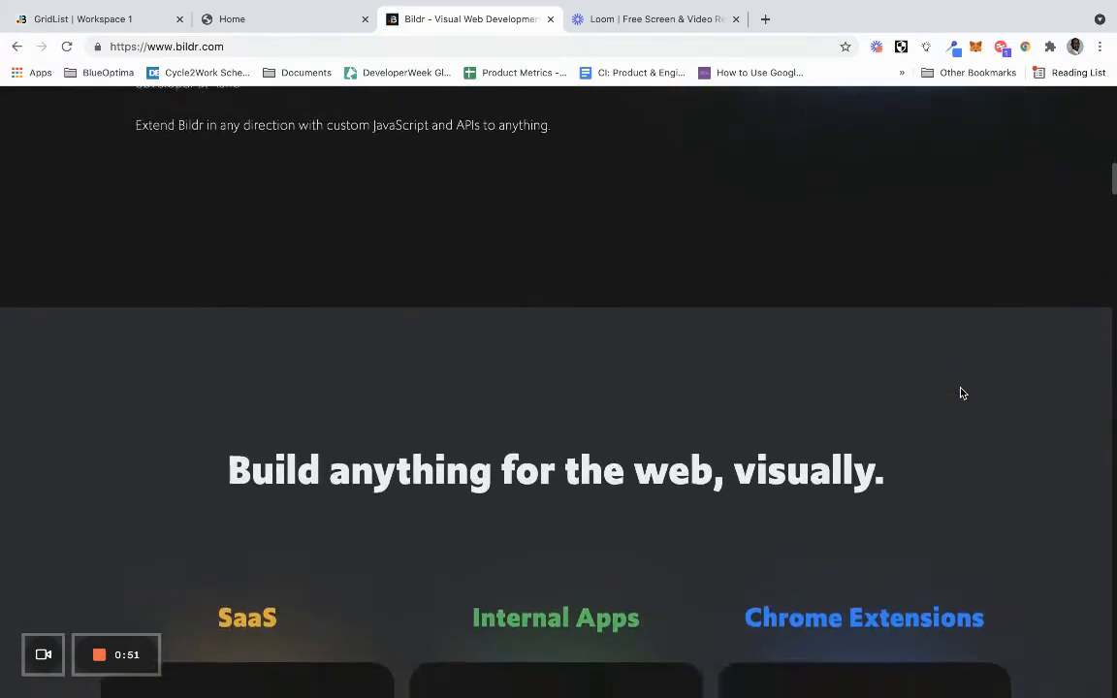
scroll(963, 392, down, 6)
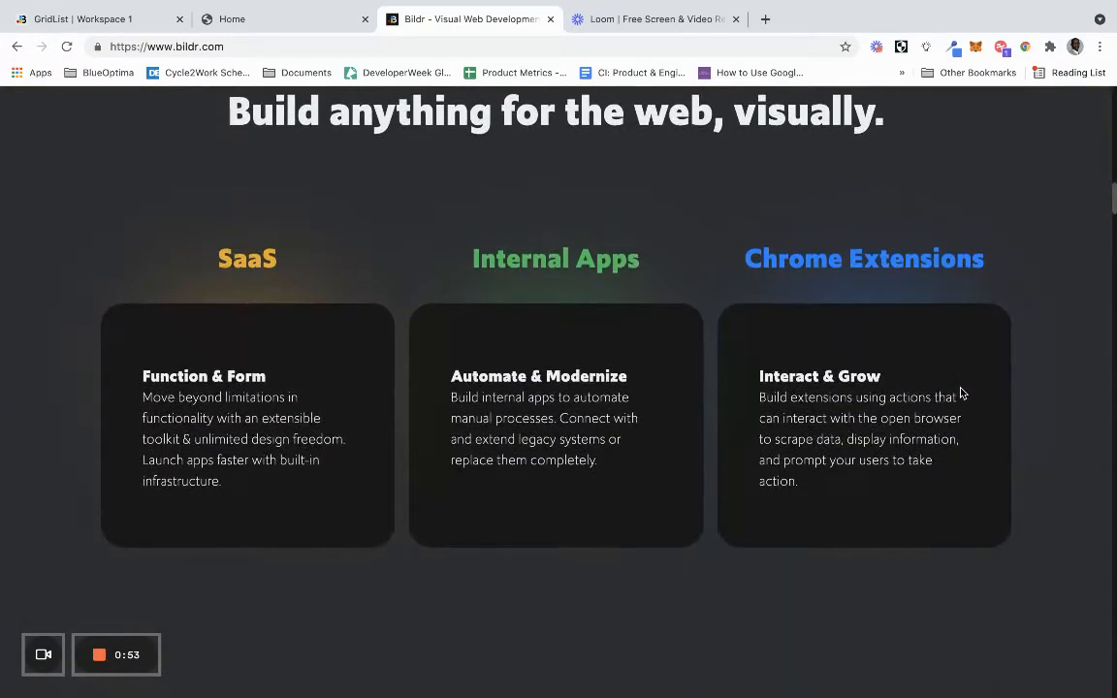
scroll(962, 393, down, 8)
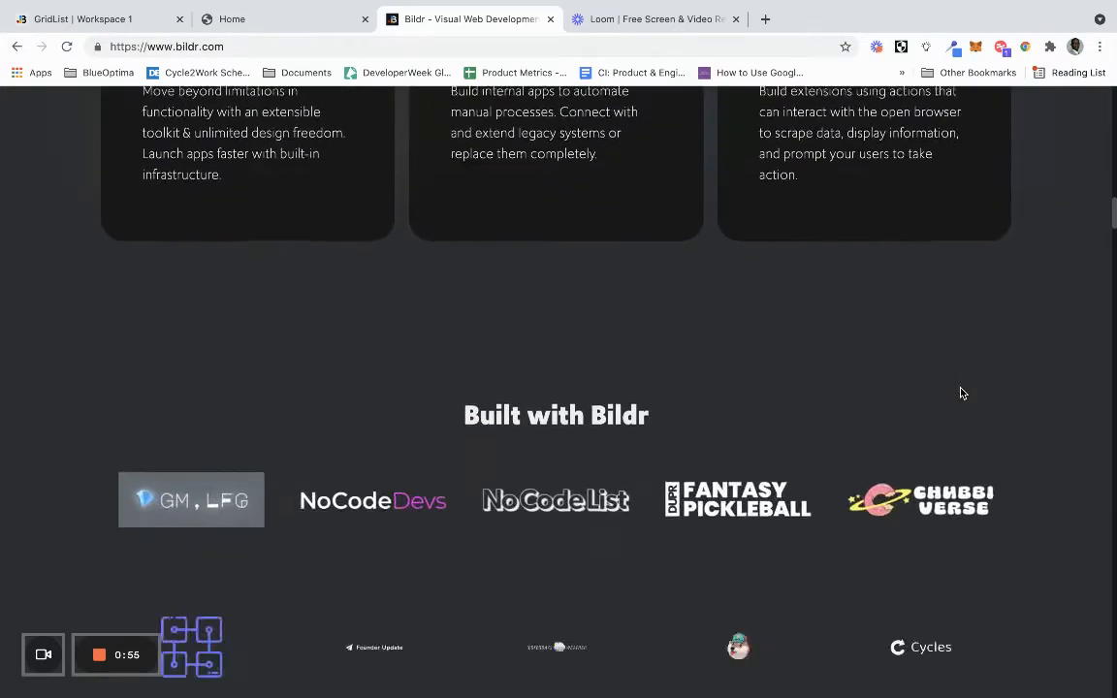
scroll(963, 392, down, 9)
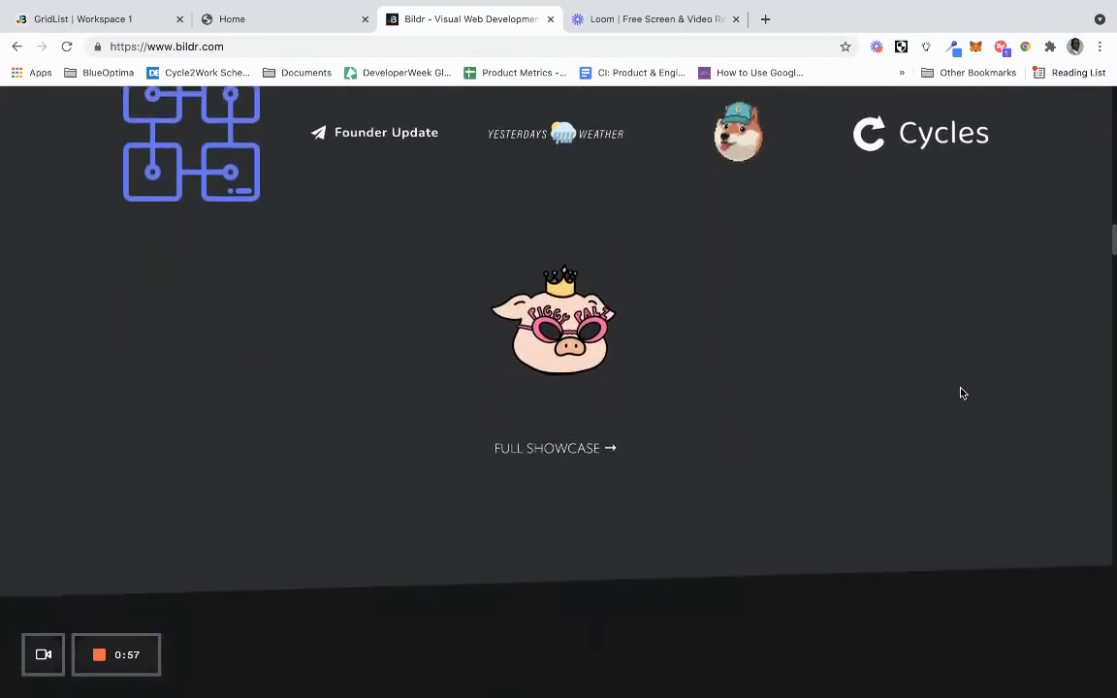
scroll(963, 393, up, 20)
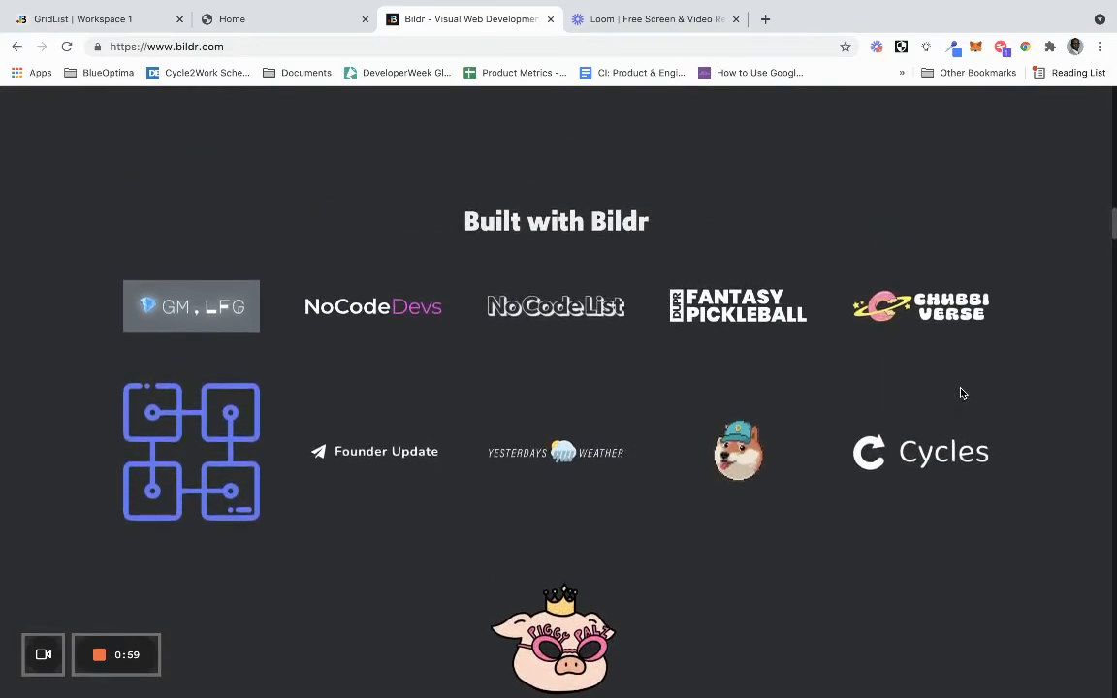
scroll(962, 392, up, 10)
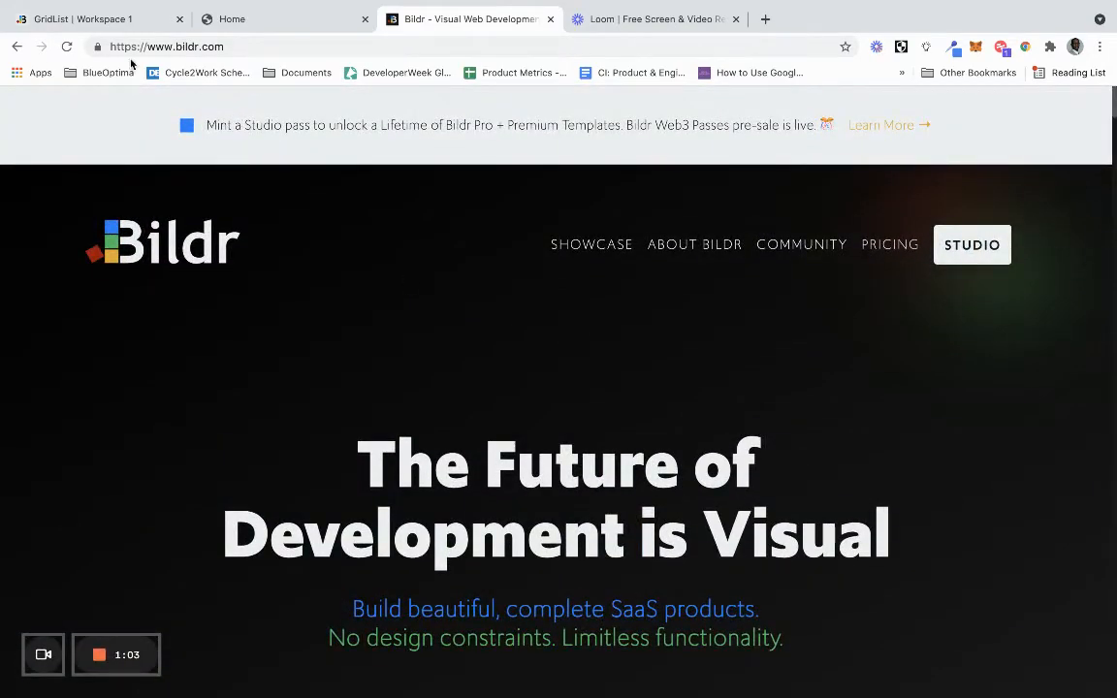
Step: Return to the Bildr studio and create a blank project named GridListTutorial in the United States region
click(116, 20)
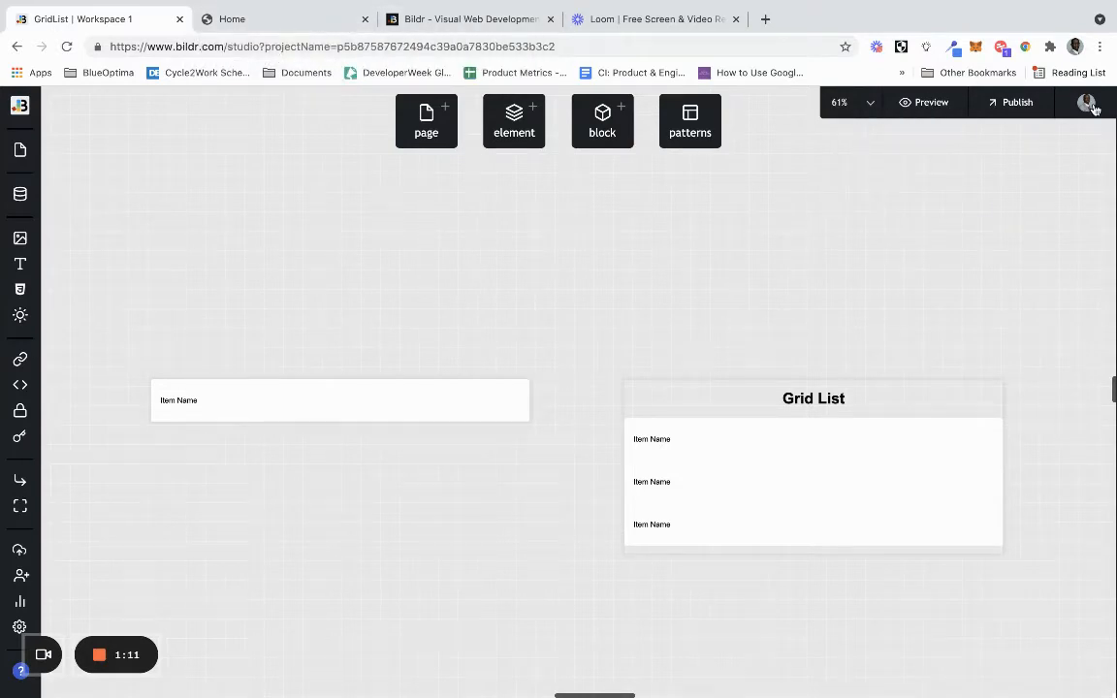
mouse_move(1091, 107)
click(18, 106)
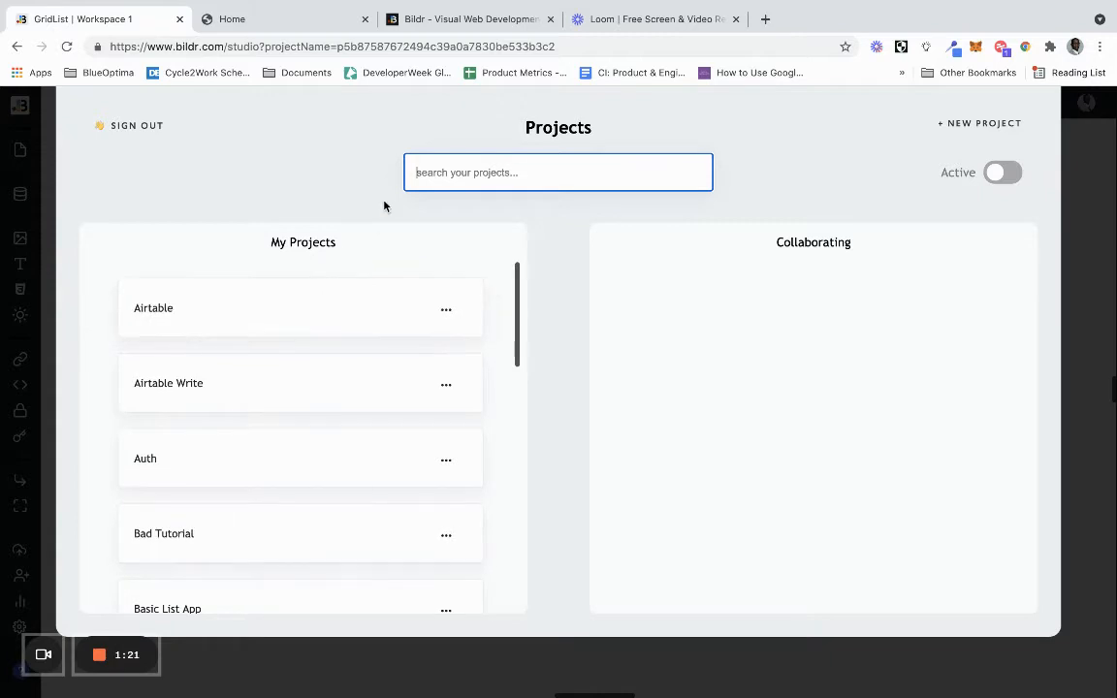
click(965, 125)
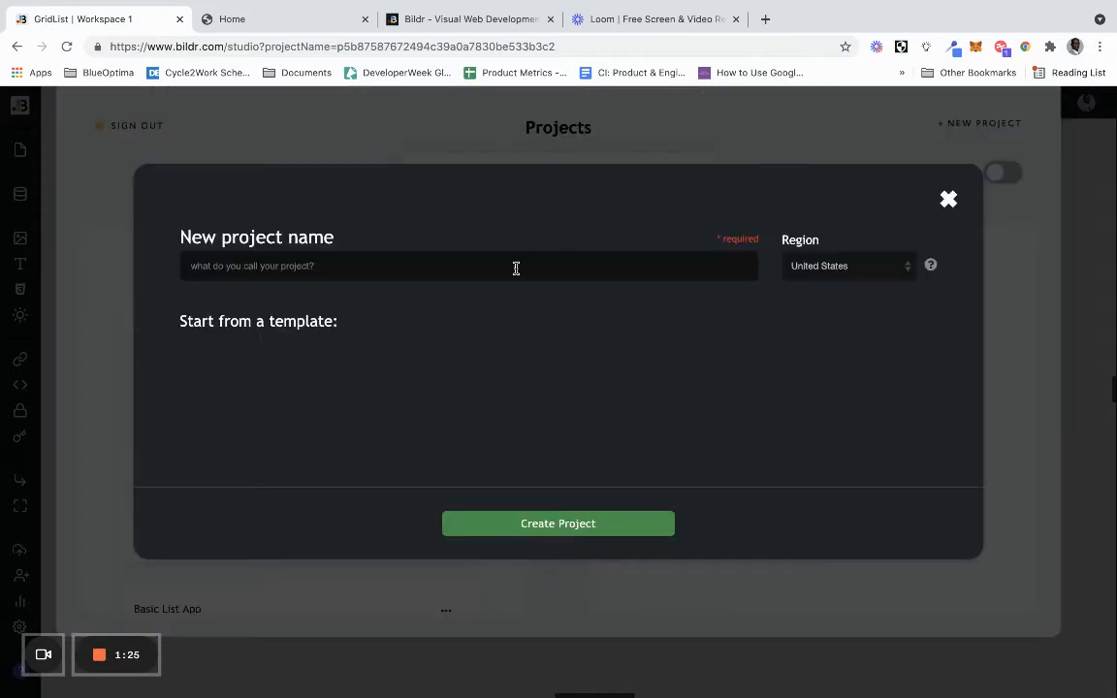
click(515, 268)
text(Gri)
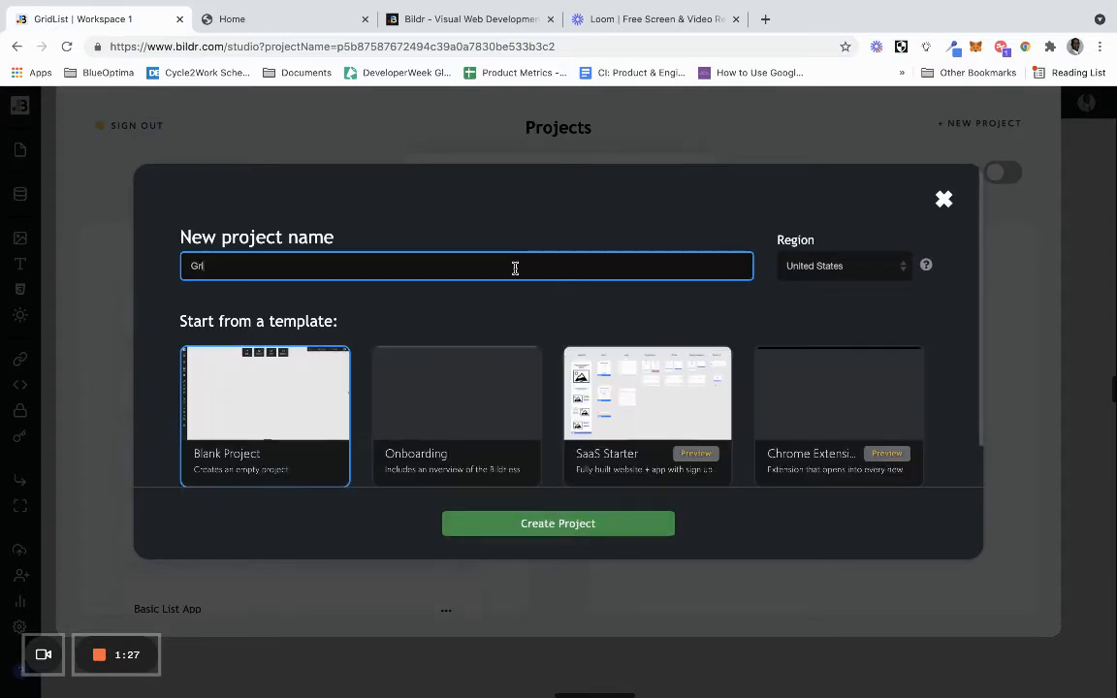
text(dList)
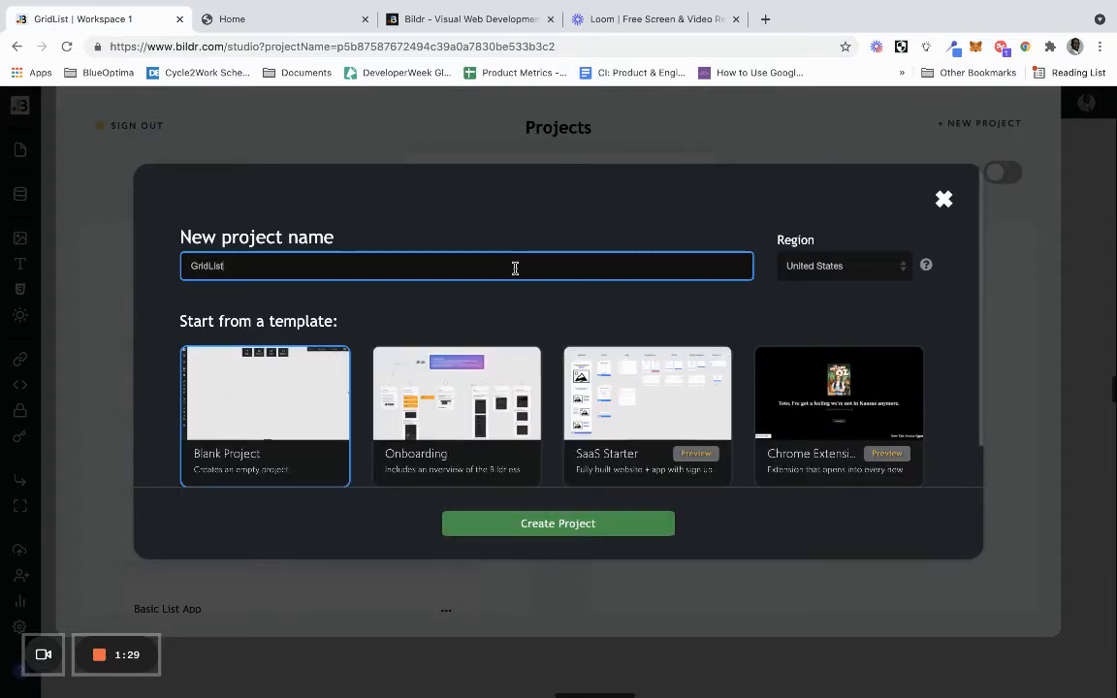
text(Tutorial)
click(799, 278)
click(829, 279)
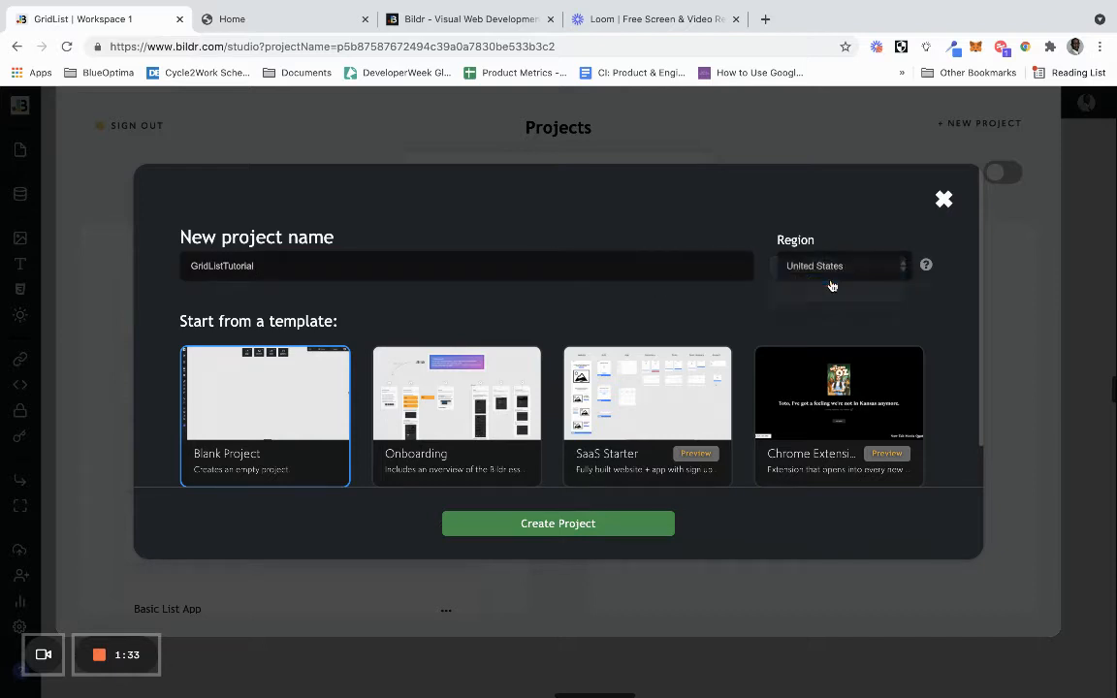
click(597, 527)
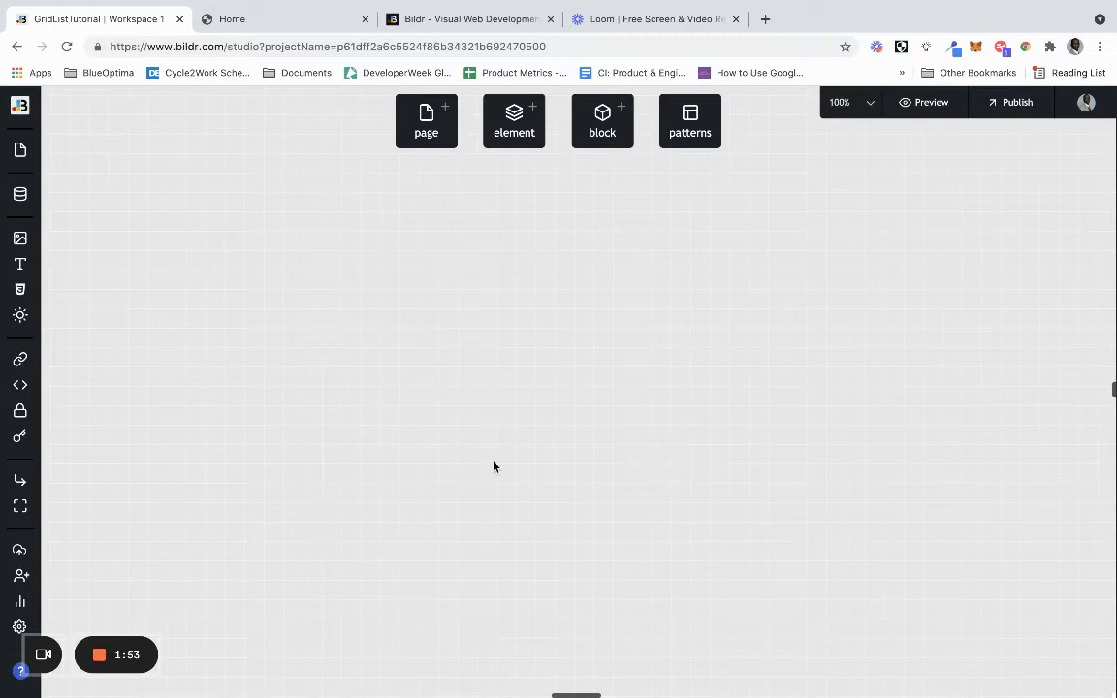
Step: Add a blank page to the canvas and place a Grid List element inside its page body
click(448, 138)
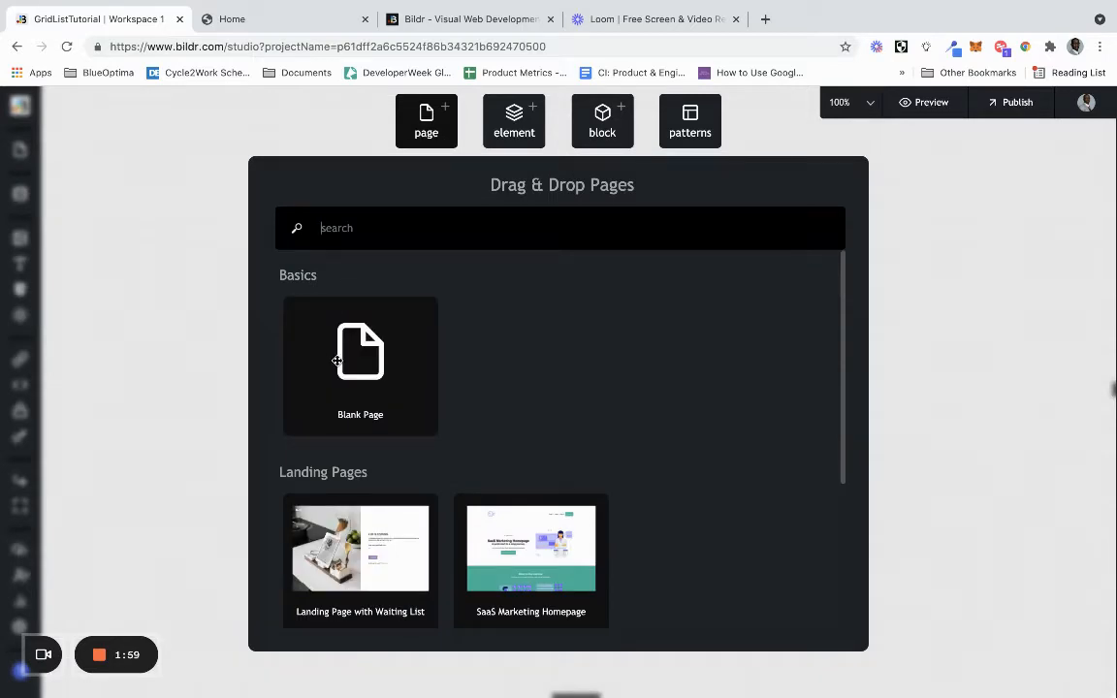
drag(336, 361, 338, 365)
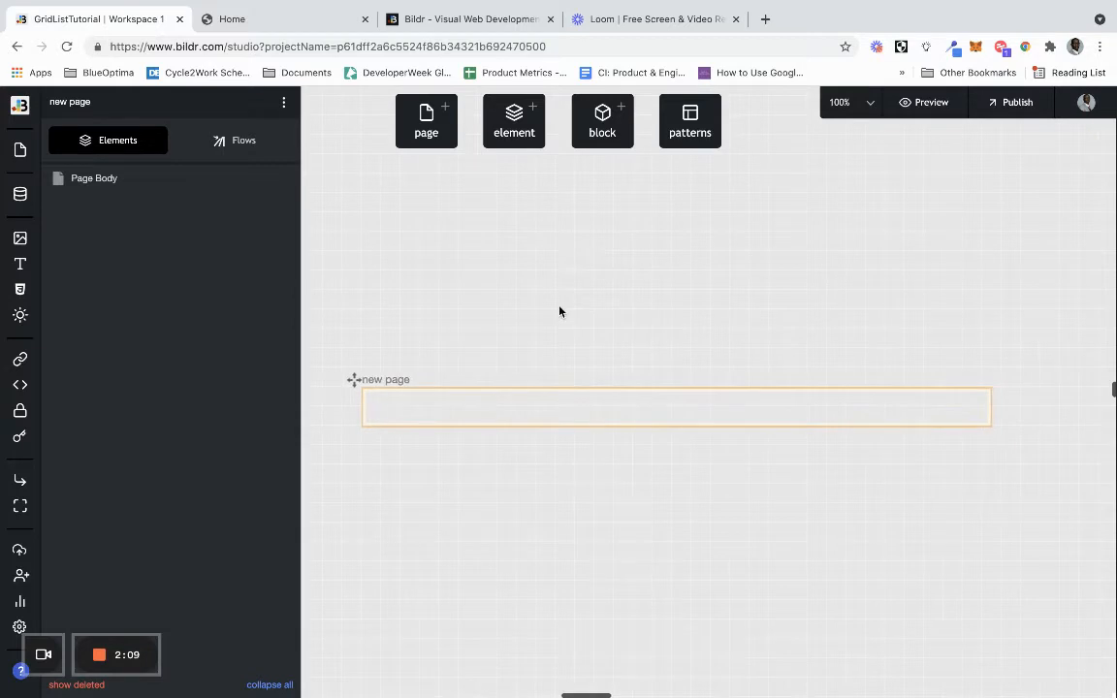
click(522, 129)
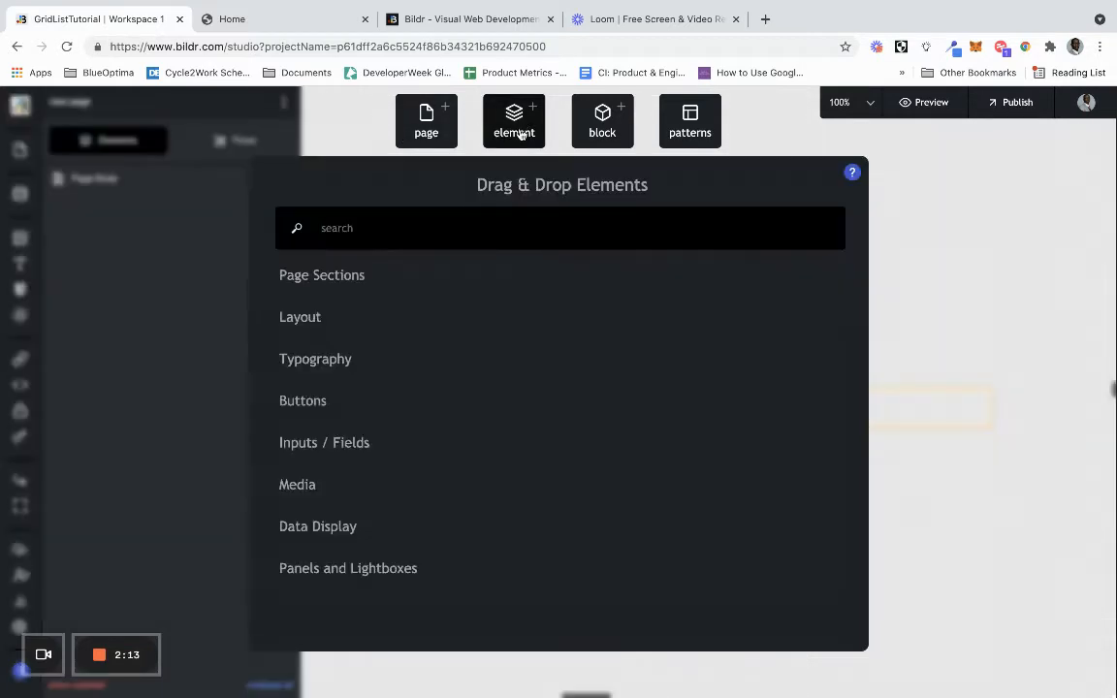
text(gridl)
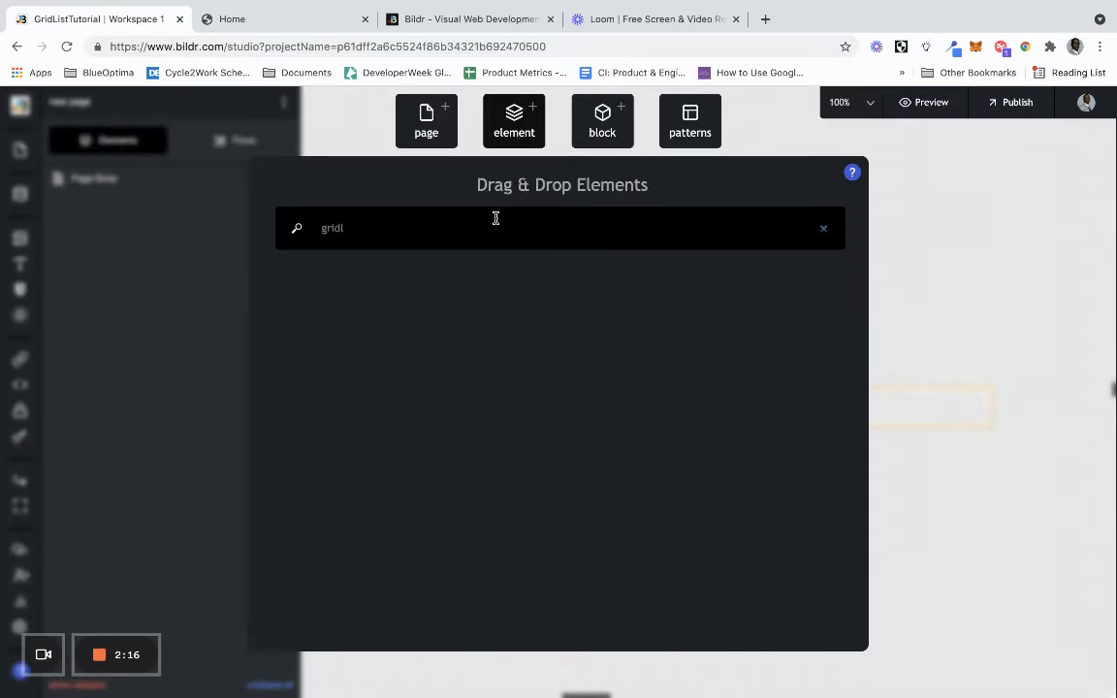
key(BackSpace)
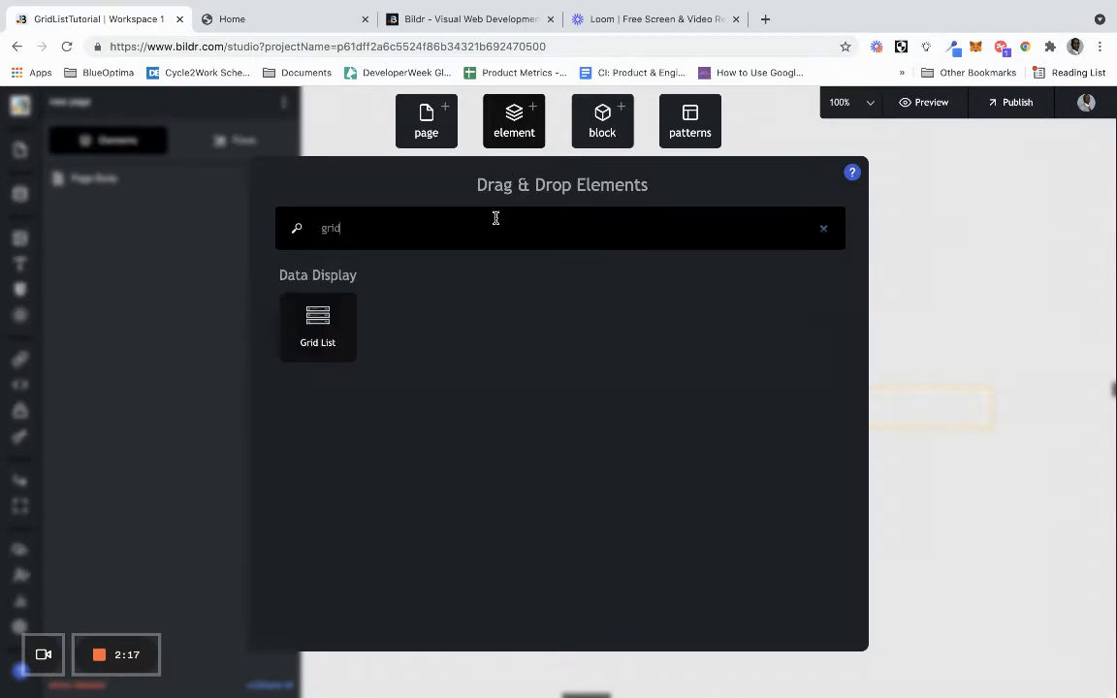
drag(318, 325, 460, 409)
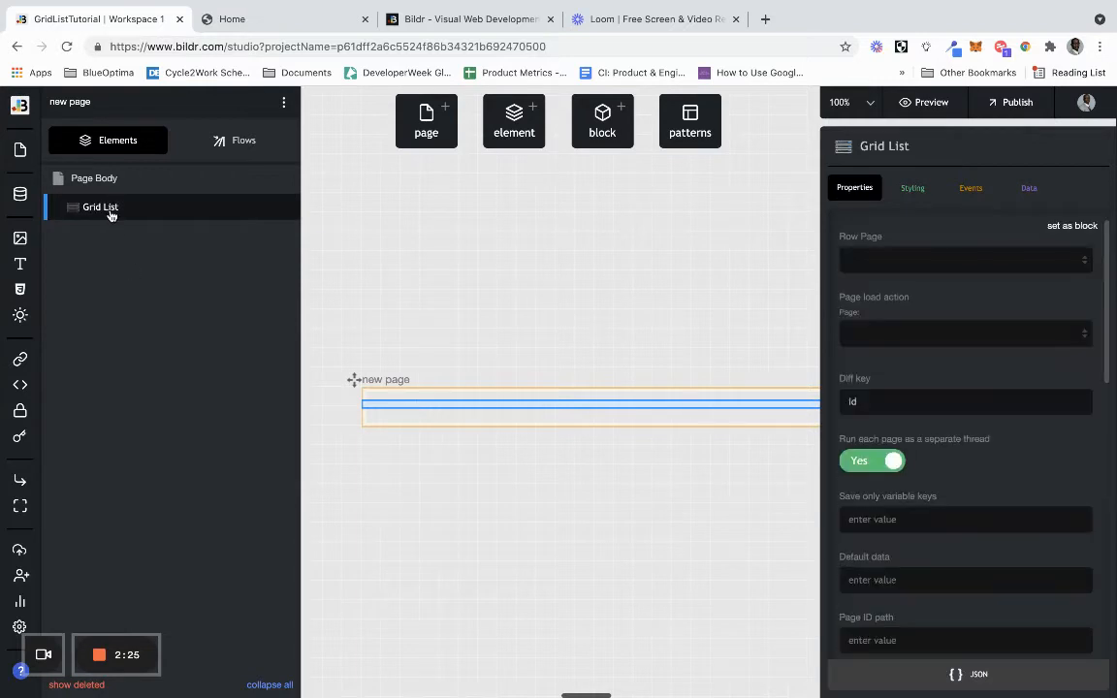
click(112, 215)
Step: Check the finished example's preview and add a Heading element above the Grid List in the page body
click(498, 132)
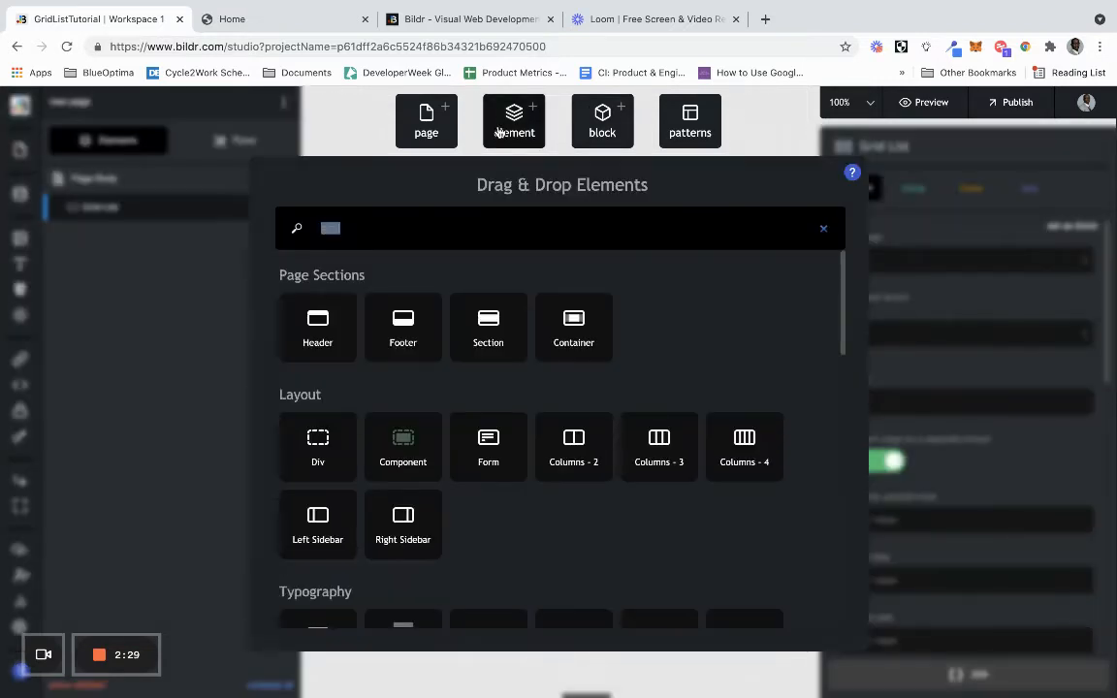
click(281, 18)
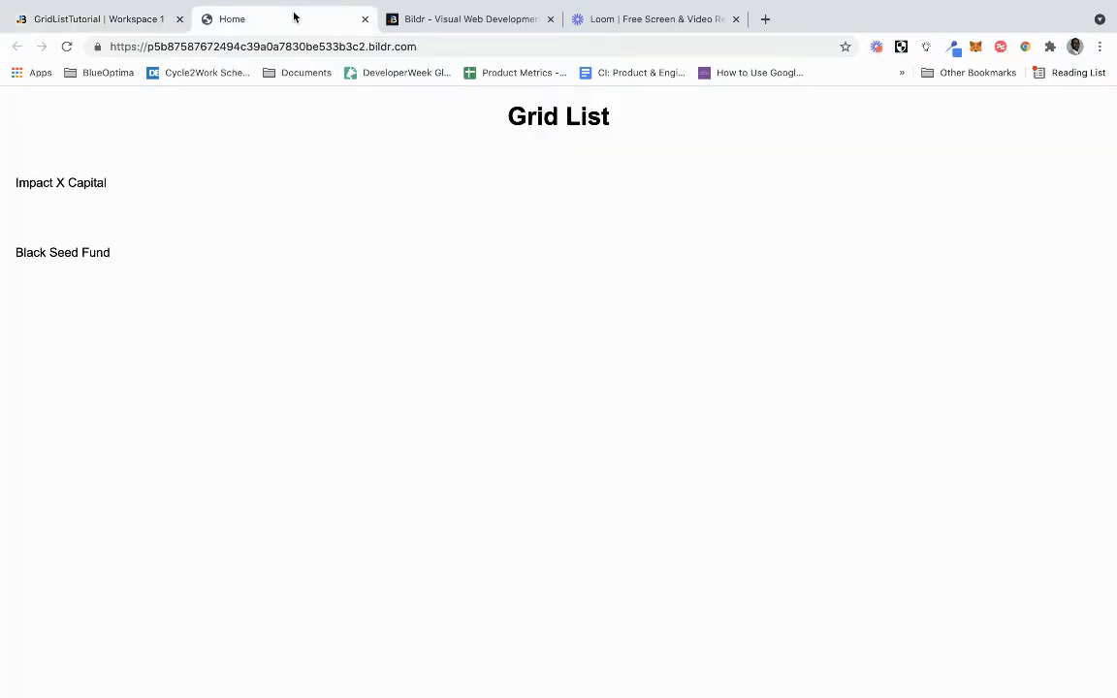
click(98, 18)
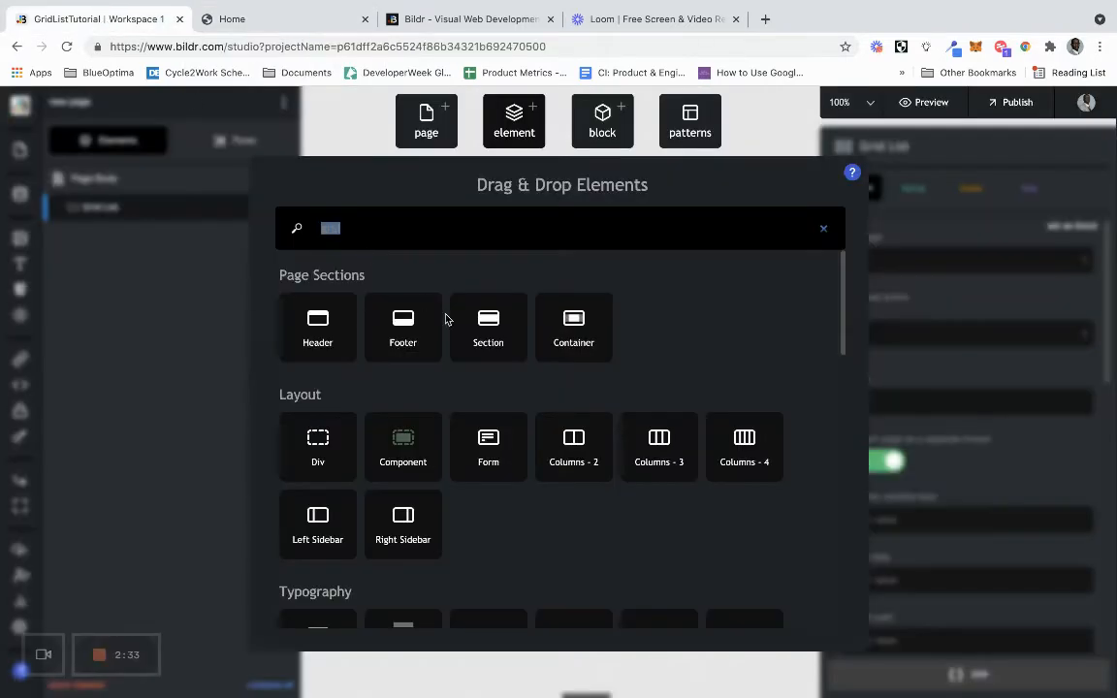
text(hea)
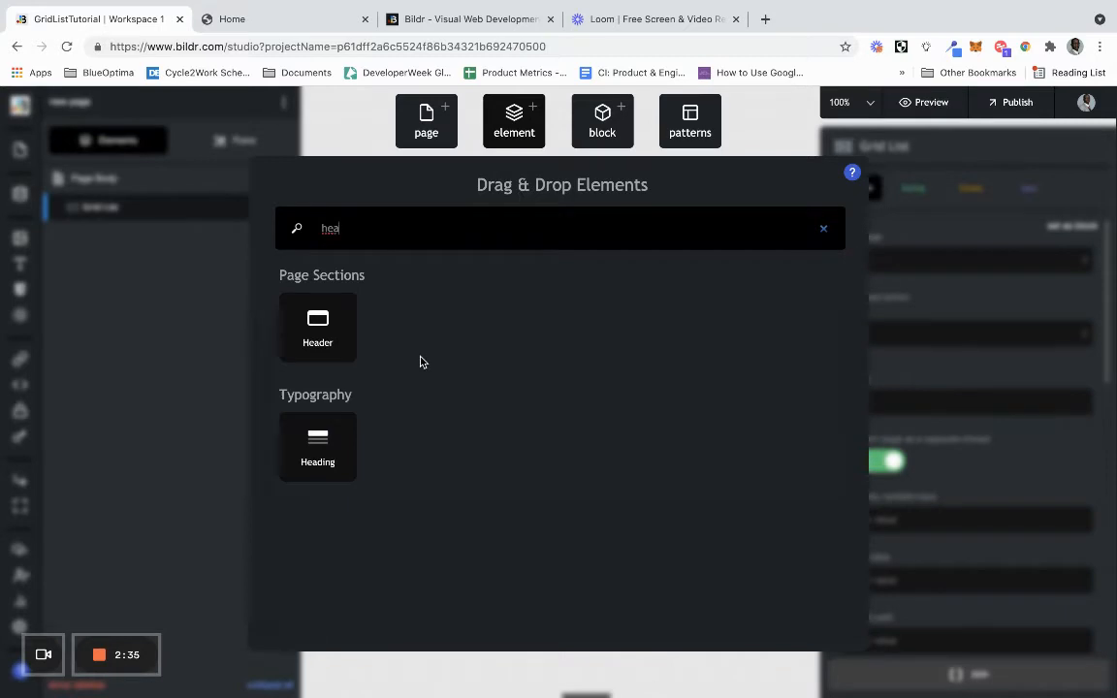
drag(348, 433, 219, 201)
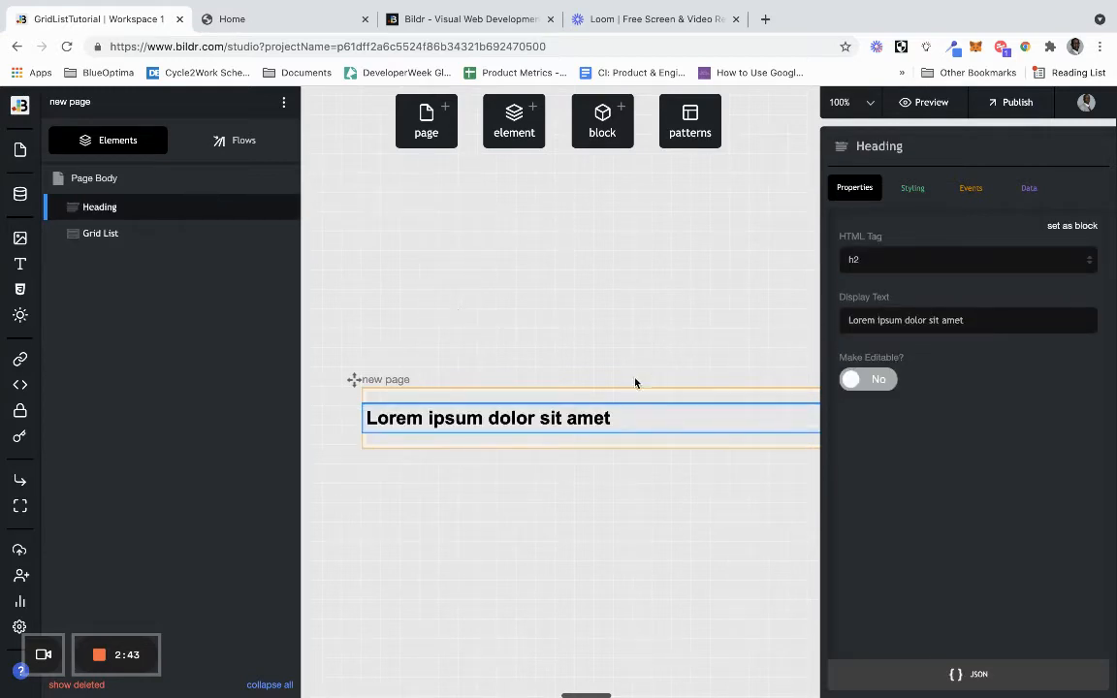
Step: Set the heading's display text to "Grid List Tutorial"
click(210, 244)
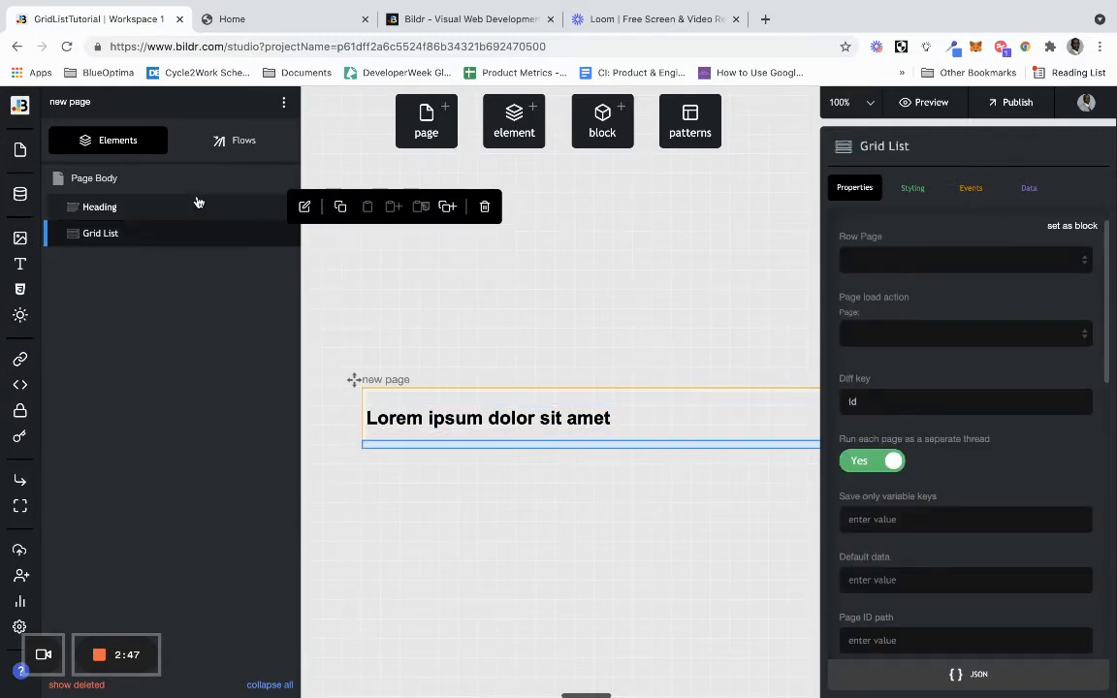
click(200, 206)
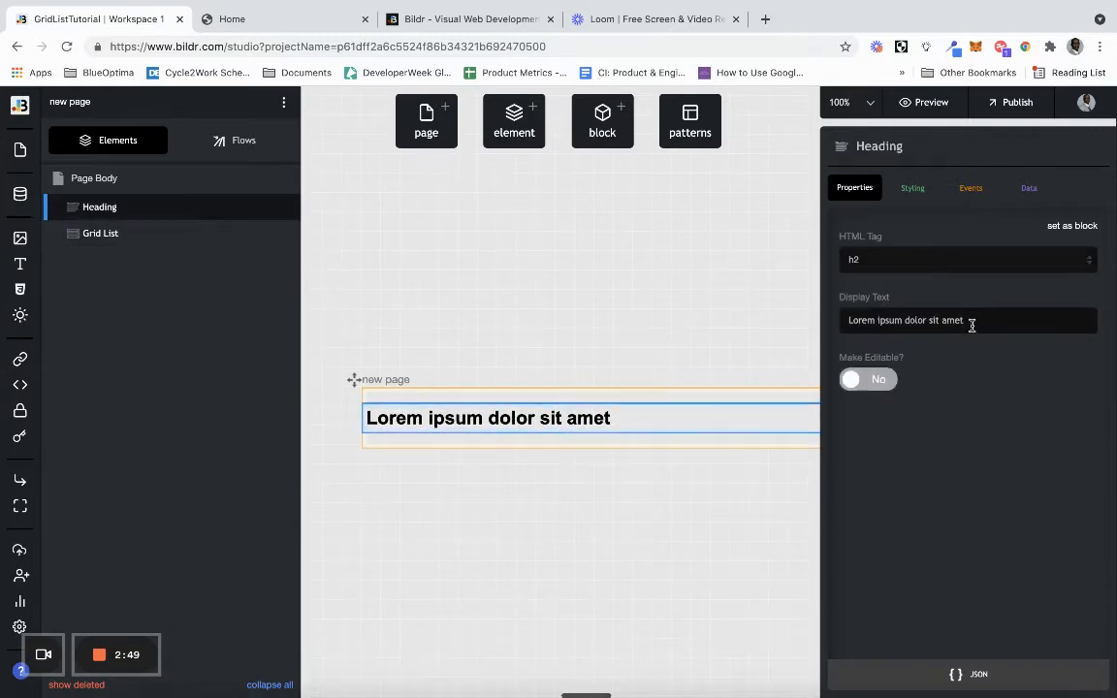
drag(967, 321, 850, 320)
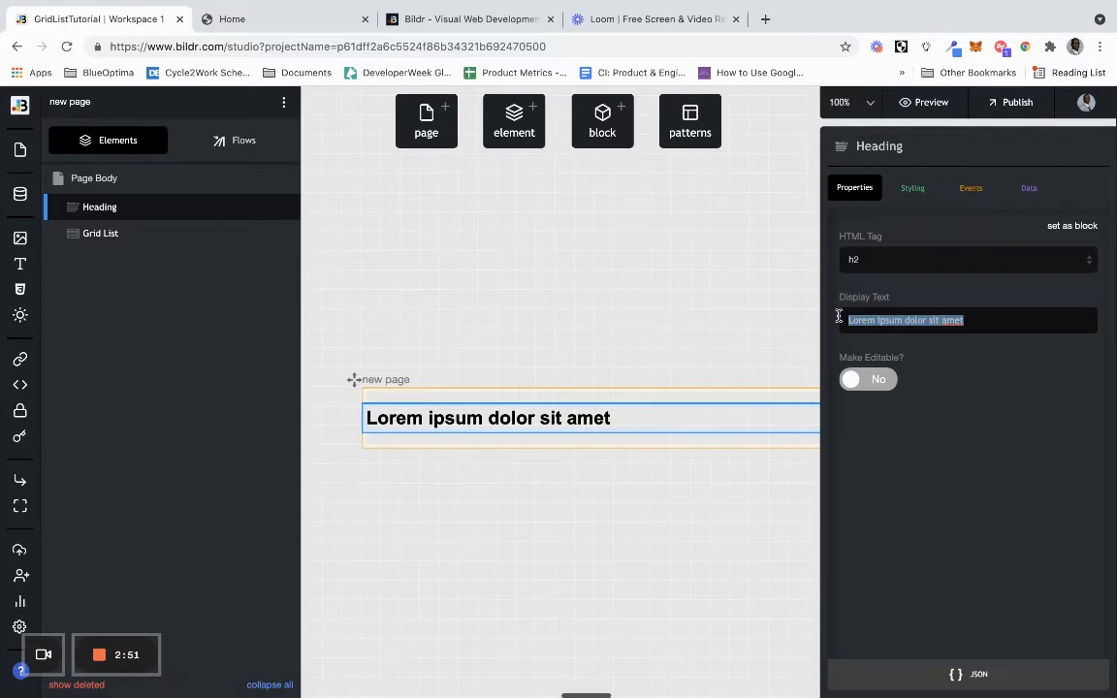
text(Grid List Tutorial)
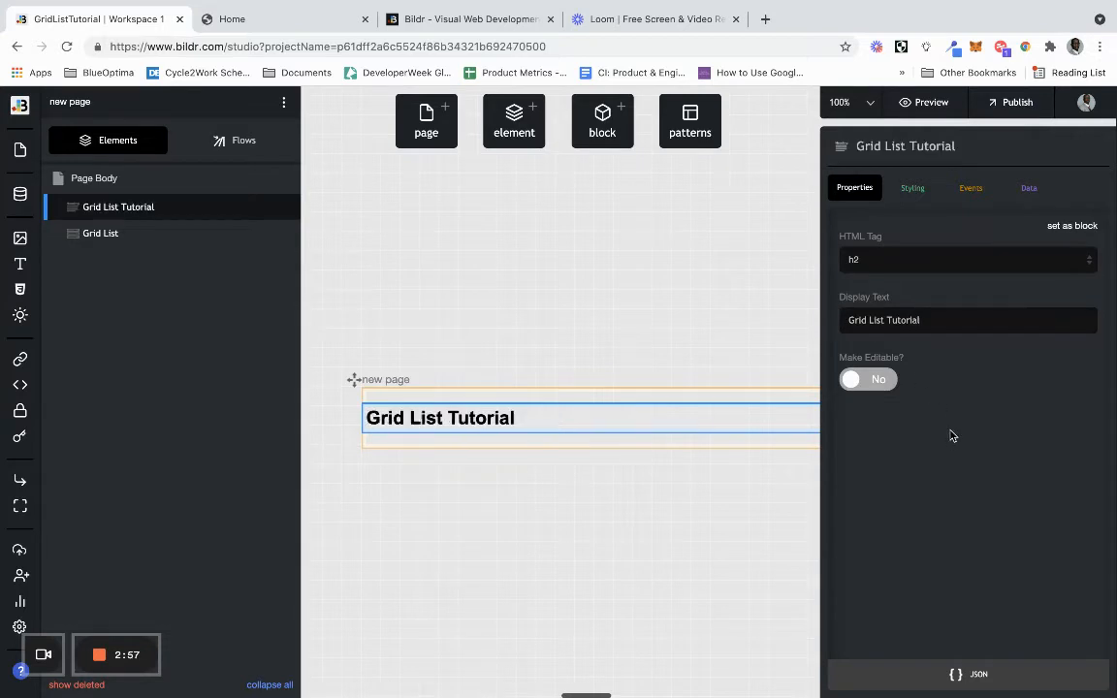
Step: Center the Grid List Tutorial heading by setting its inline typography property text-align to center
click(912, 193)
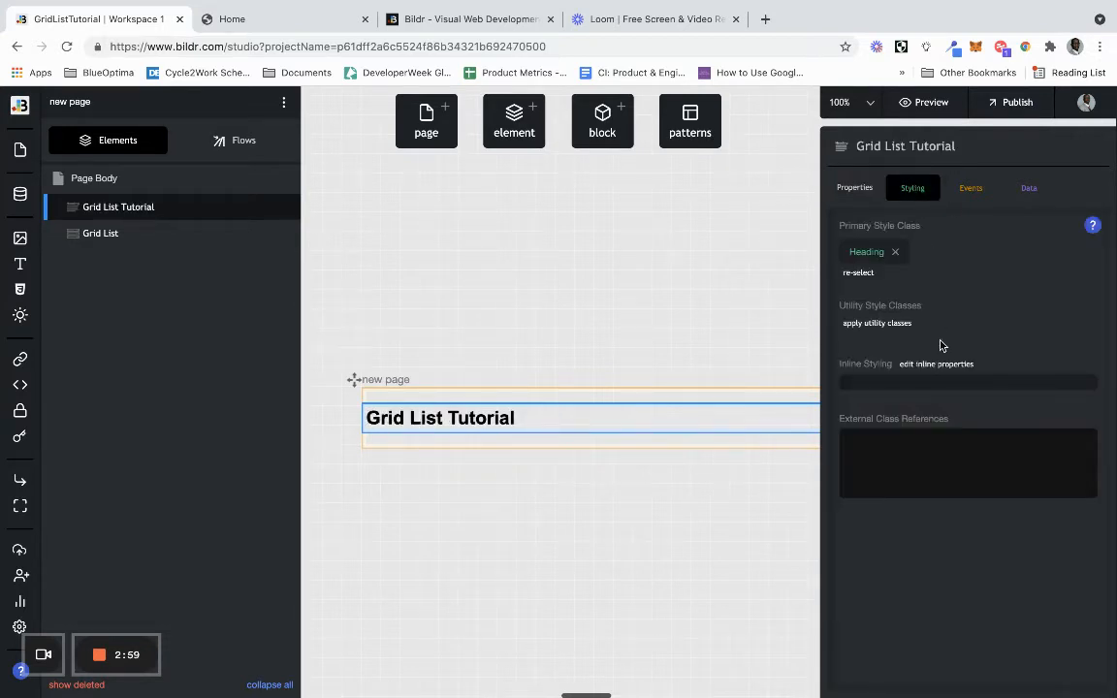
click(926, 366)
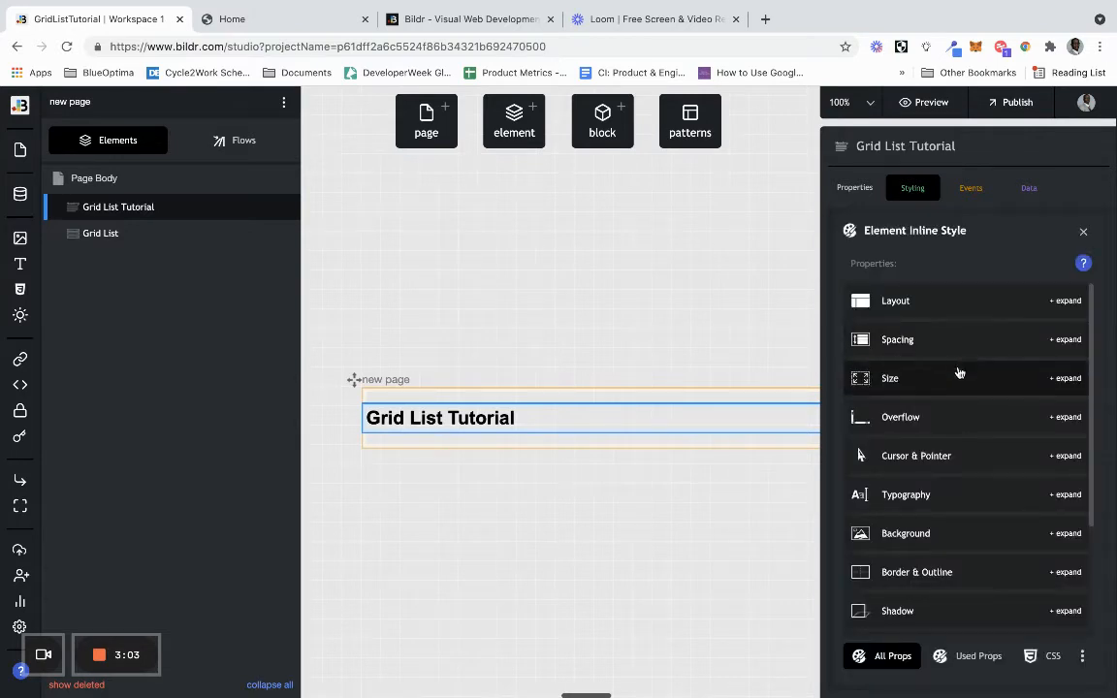
click(958, 497)
scroll(958, 497, down, 10)
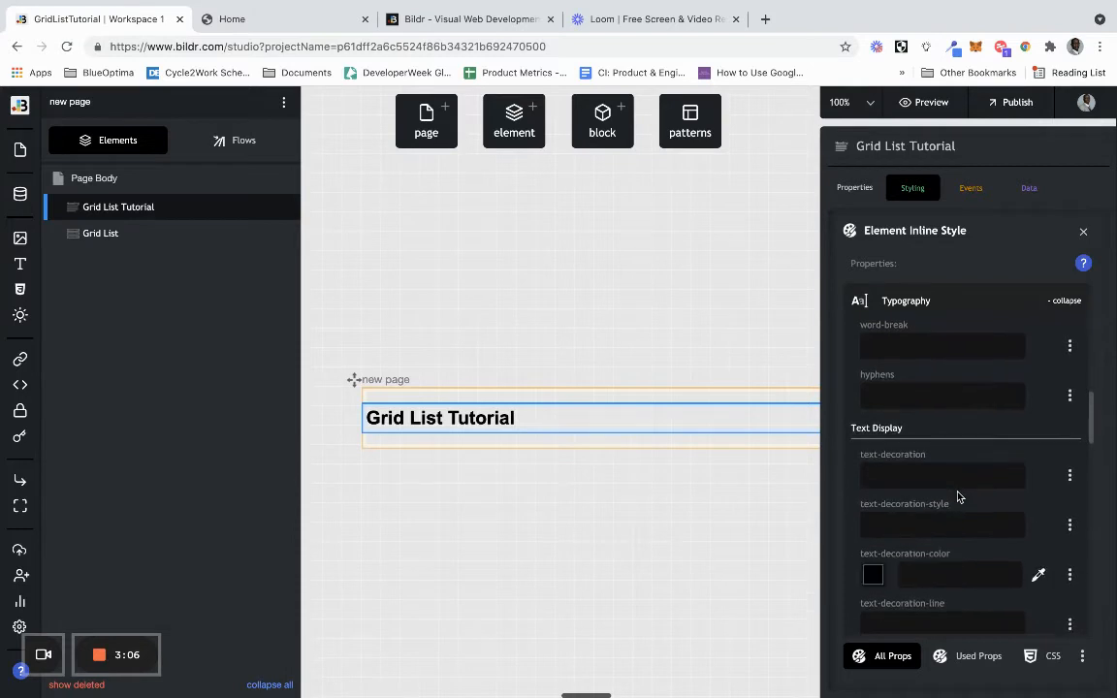
scroll(957, 498, down, 1)
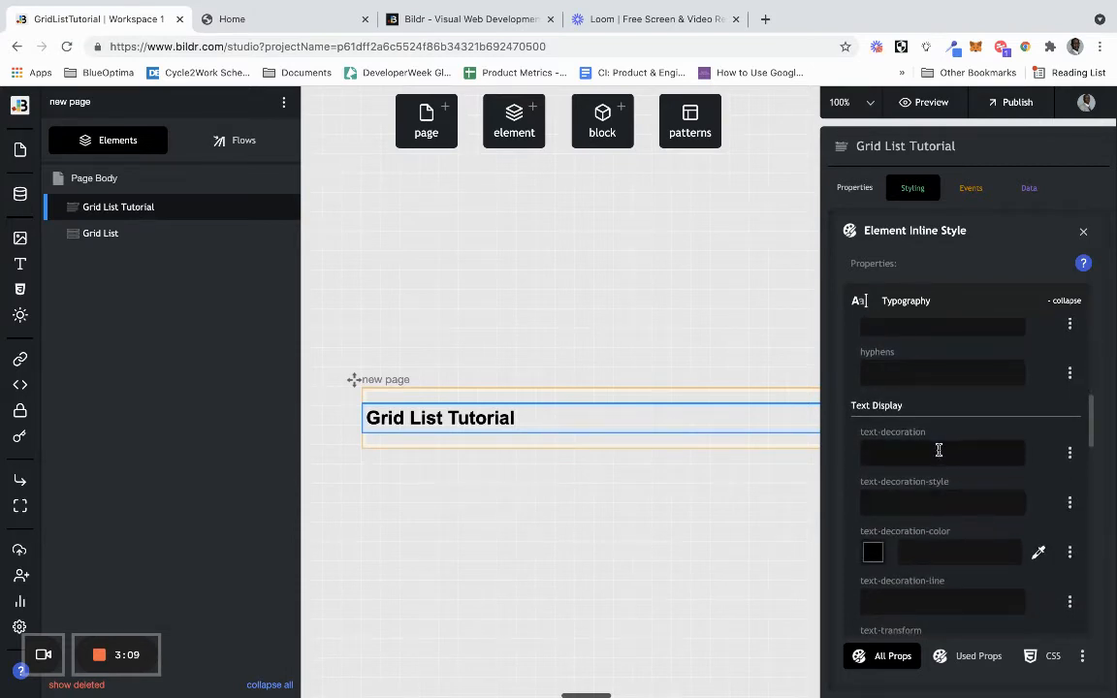
scroll(938, 449, down, 5)
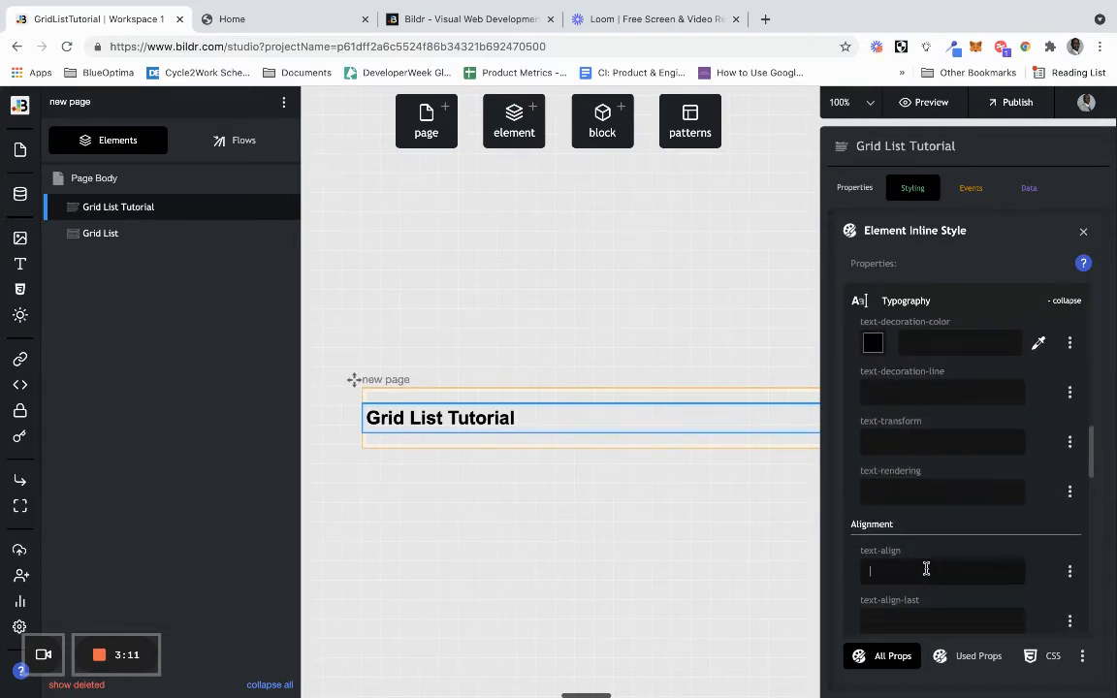
click(934, 541)
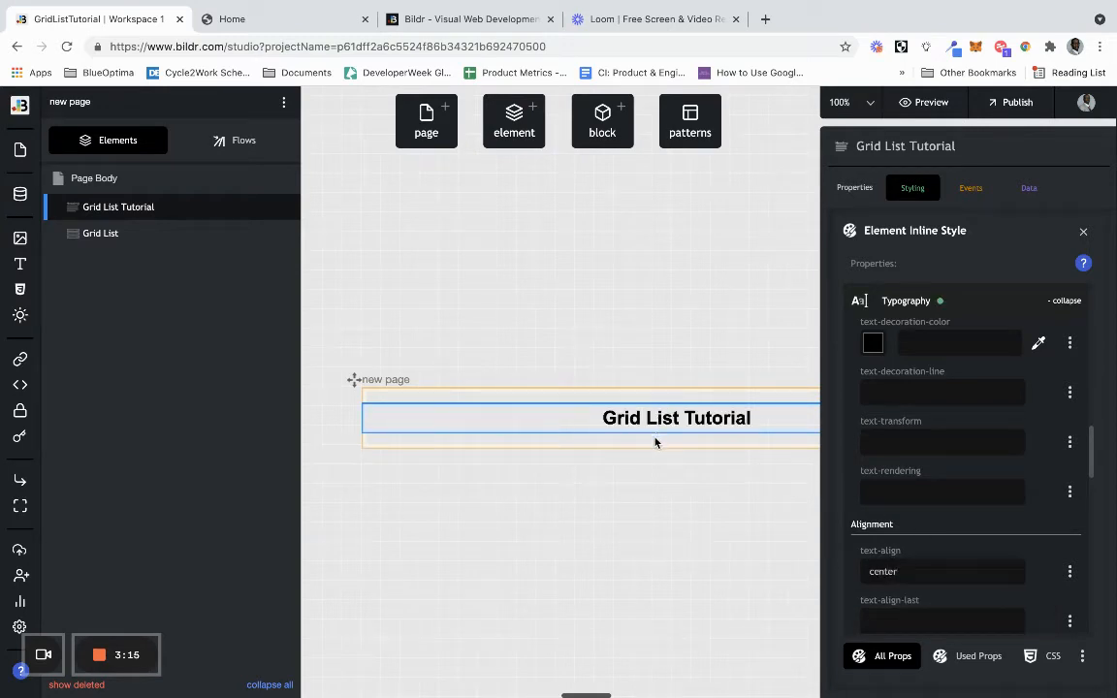
Step: Place a Grid Row block from the Data Display blocks on the empty canvas as a separate page just beside the heading's page
click(179, 240)
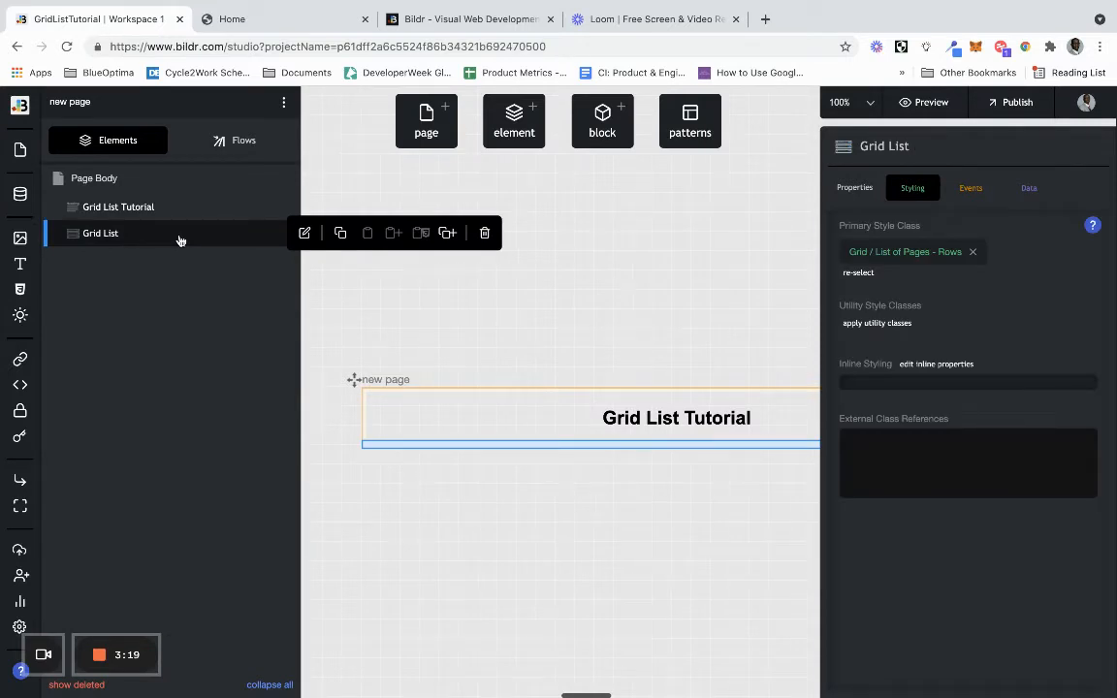
click(593, 320)
scroll(593, 319, right, 1)
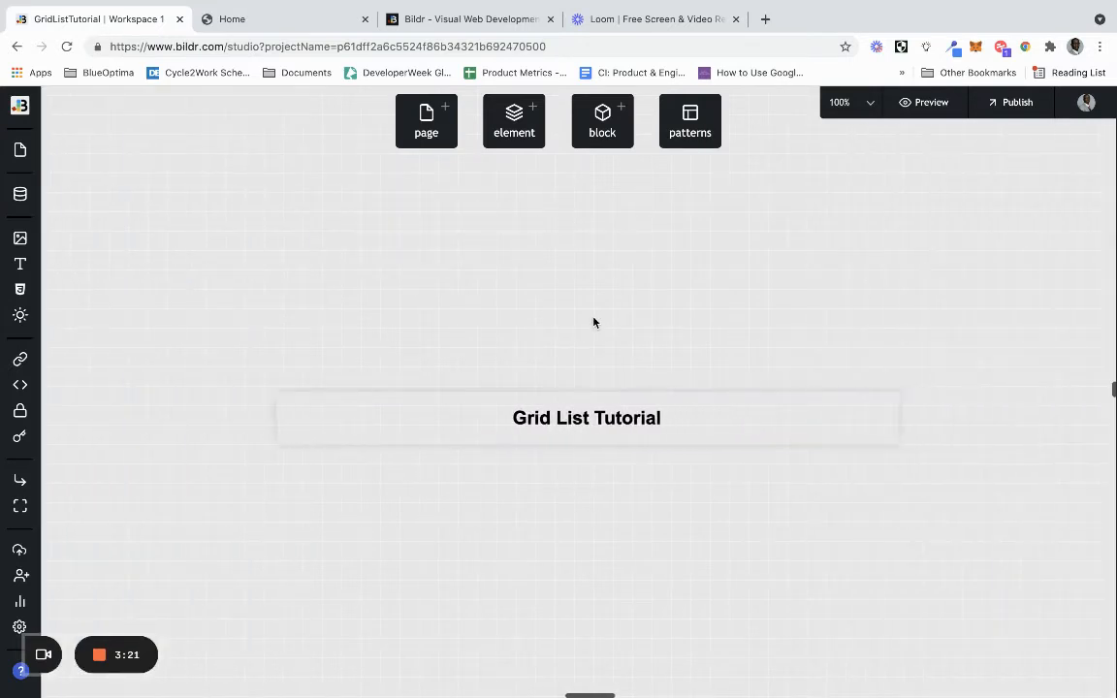
scroll(594, 320, down, 1)
scroll(594, 318, right, 2)
scroll(593, 320, down, 3)
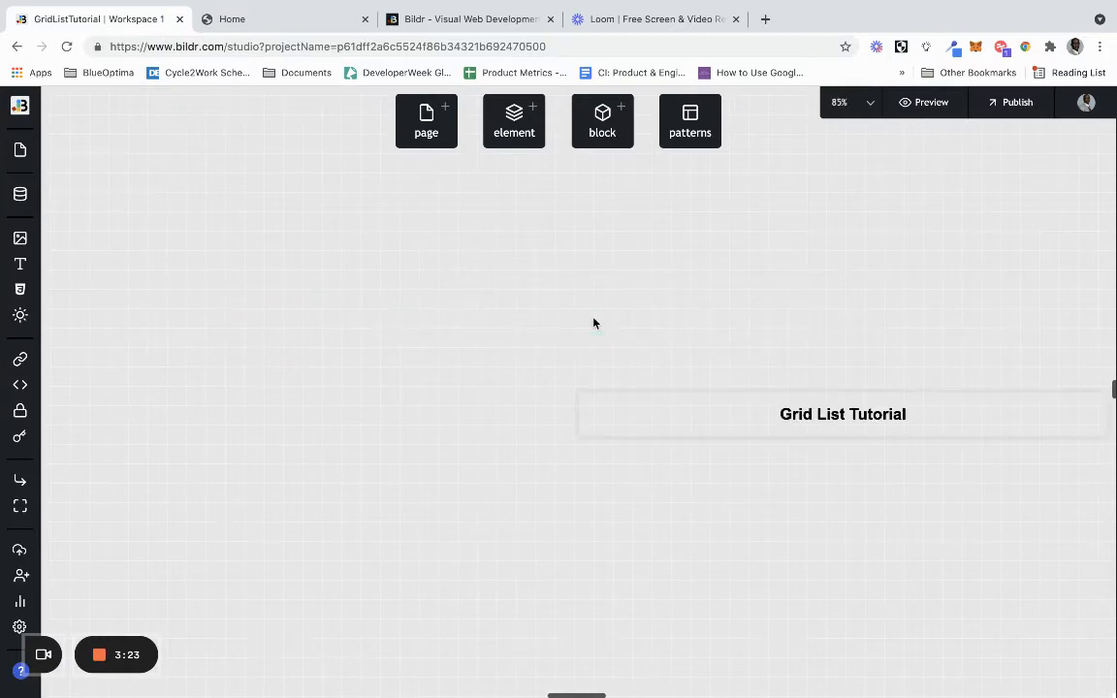
scroll(601, 330, down, 2)
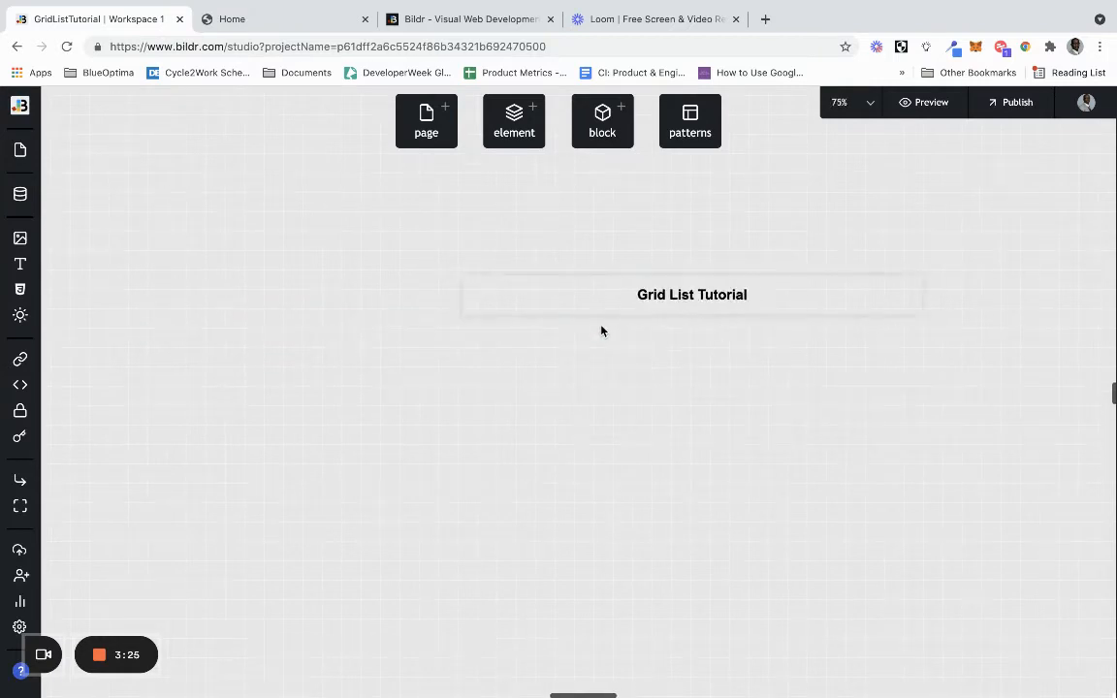
scroll(838, 335, right, 2)
scroll(837, 337, right, 3)
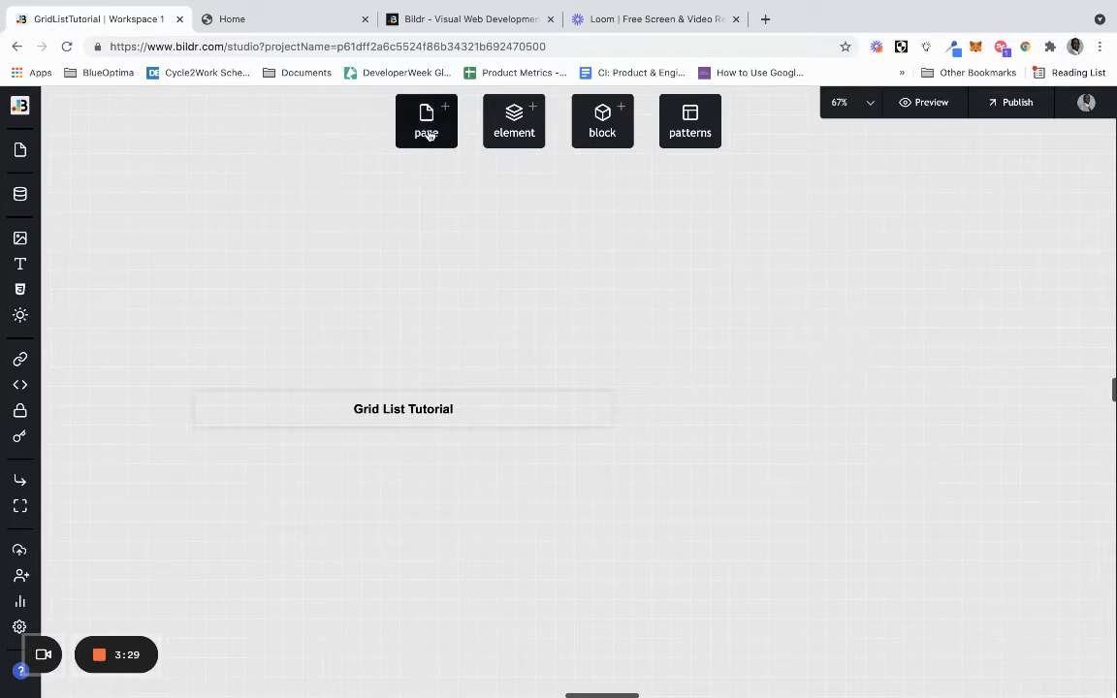
click(599, 120)
scroll(590, 364, down, 1)
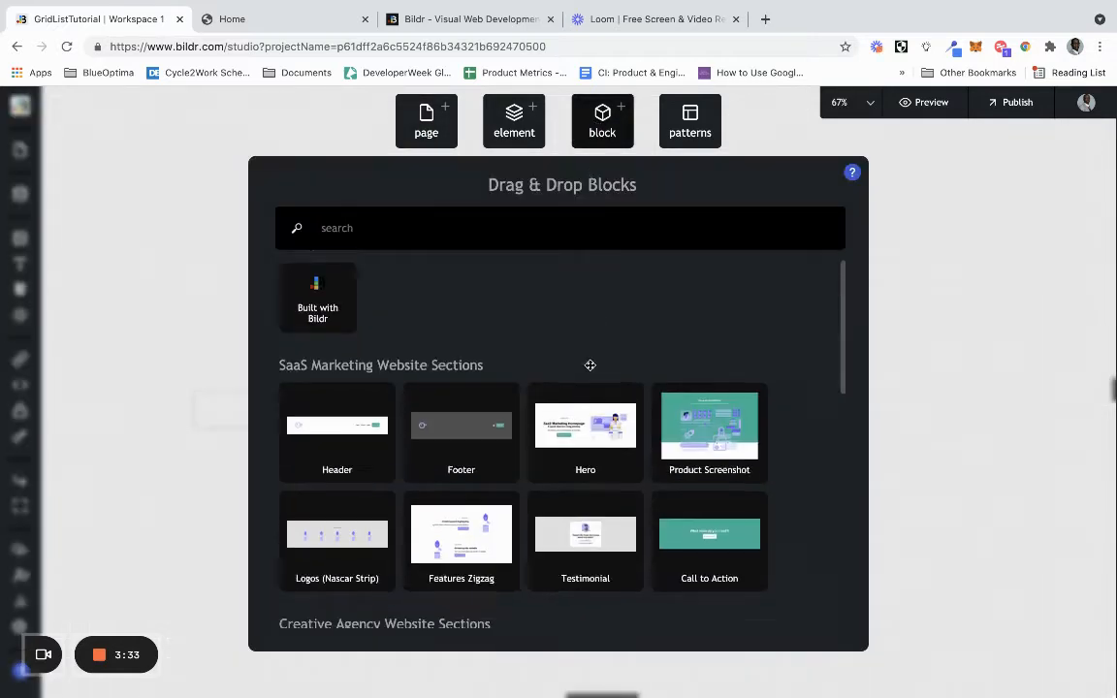
scroll(590, 364, down, 10)
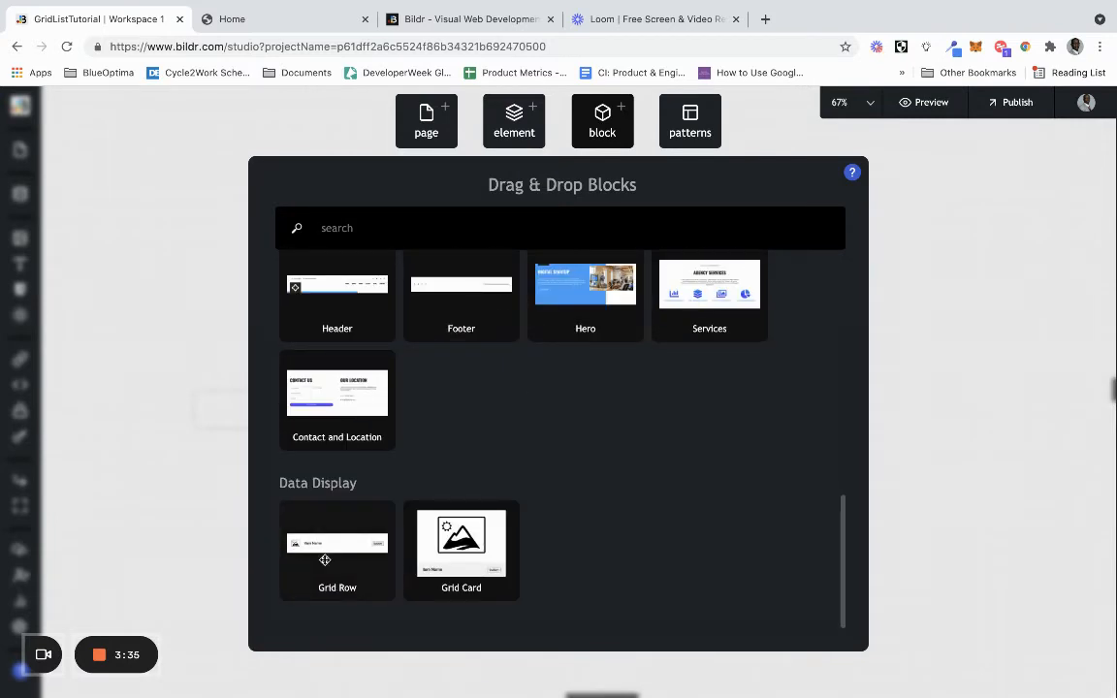
drag(325, 559, 819, 424)
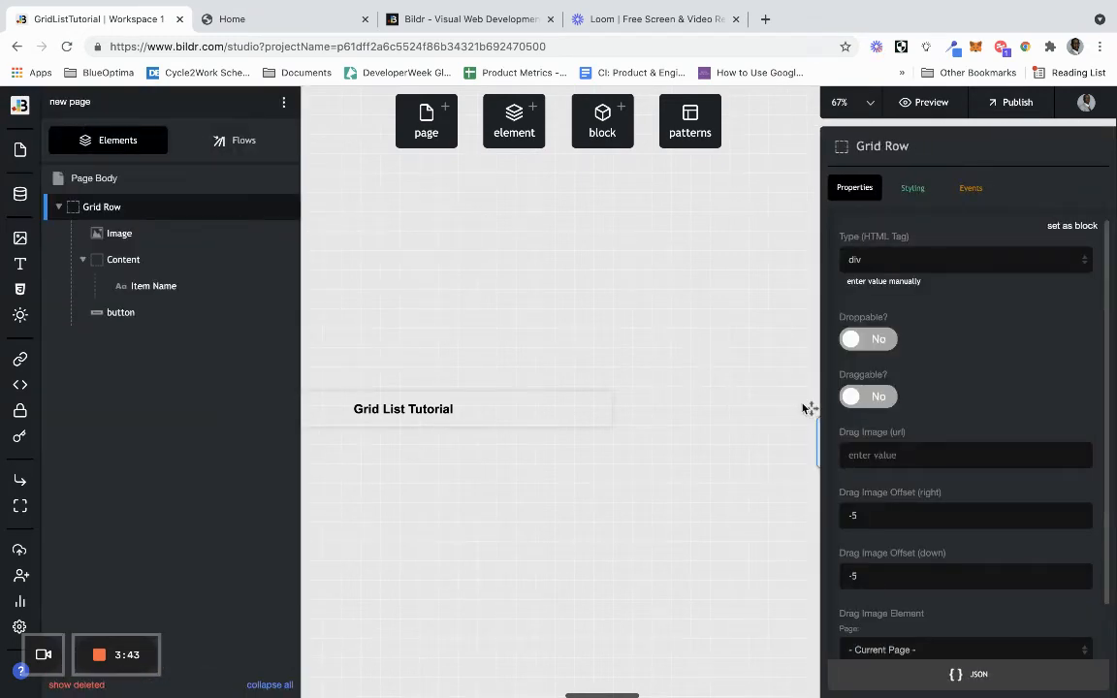
drag(804, 408, 641, 381)
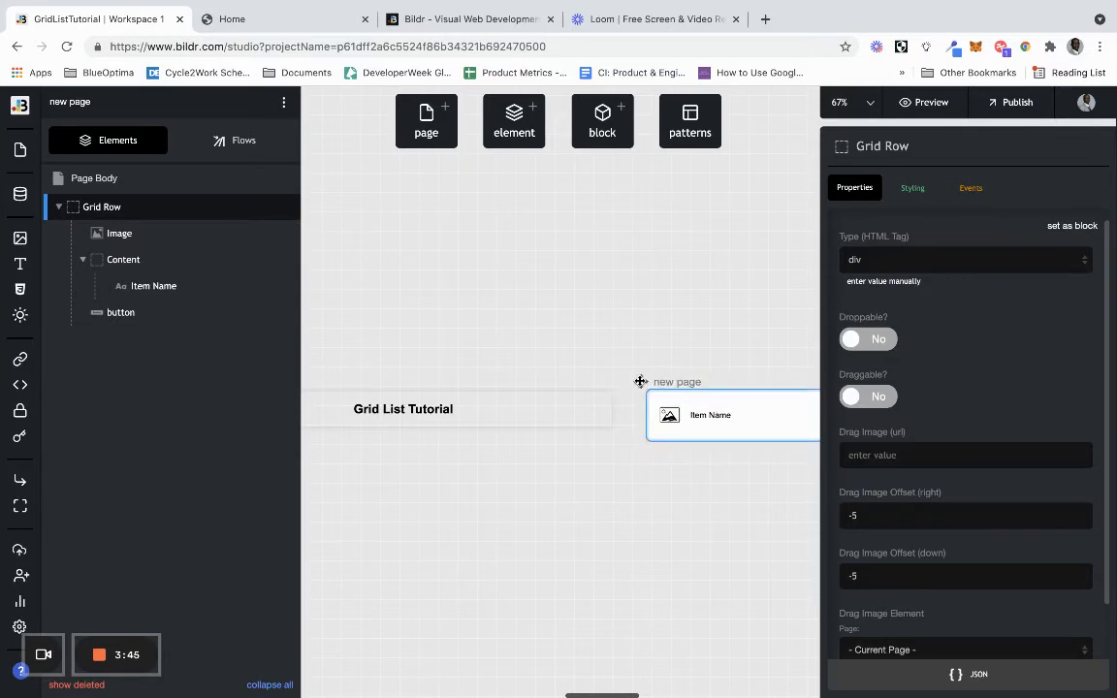
Step: Rename the page that holds the Grid Row block as "Grid Row"
double_click(682, 381)
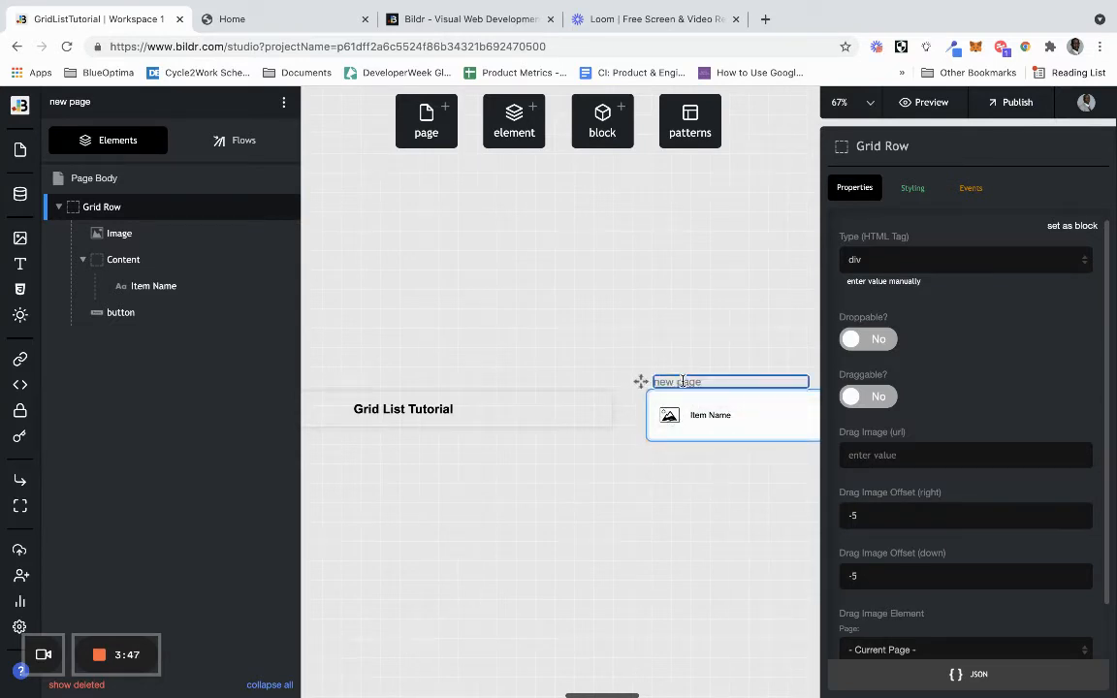
drag(701, 381, 655, 378)
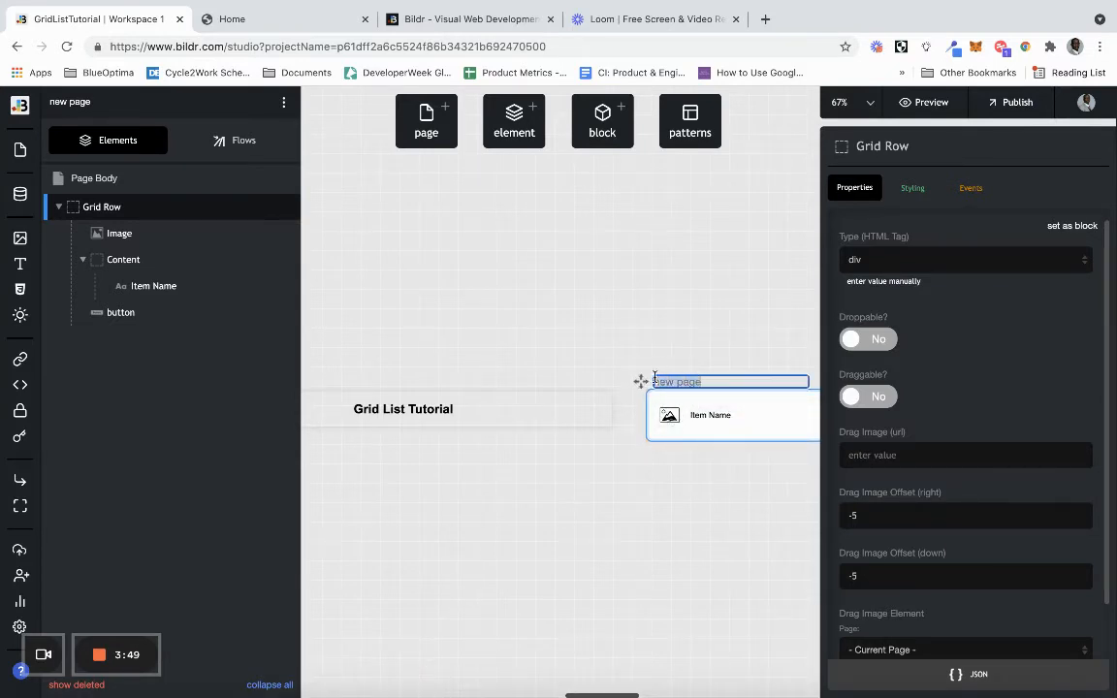
text(Grid )
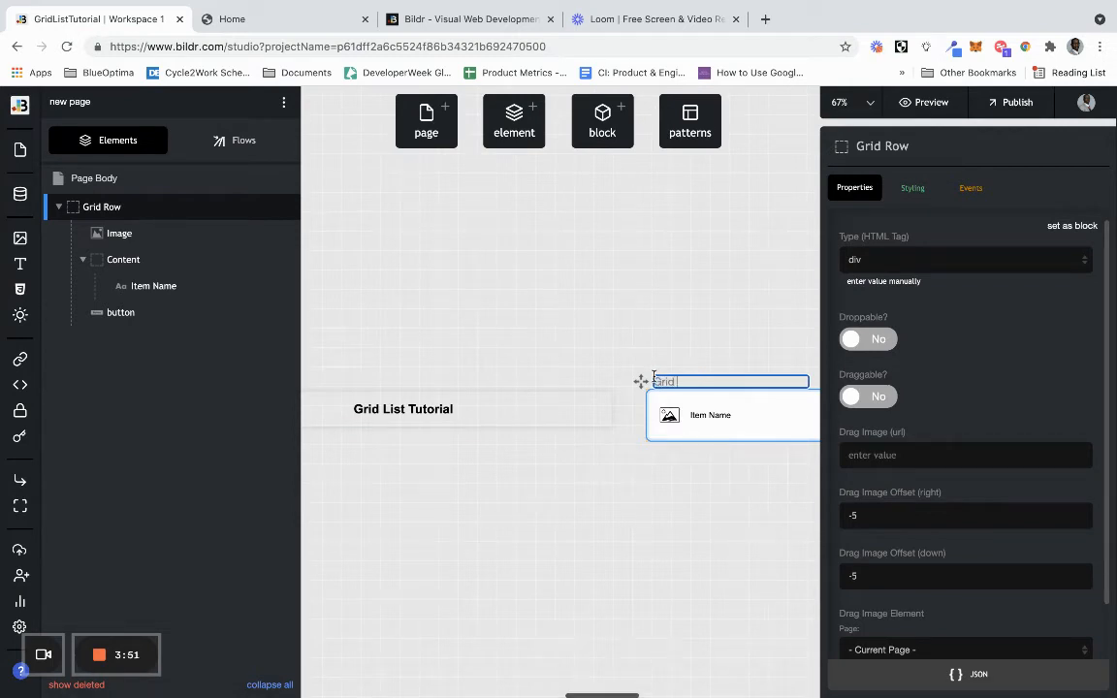
text(Row)
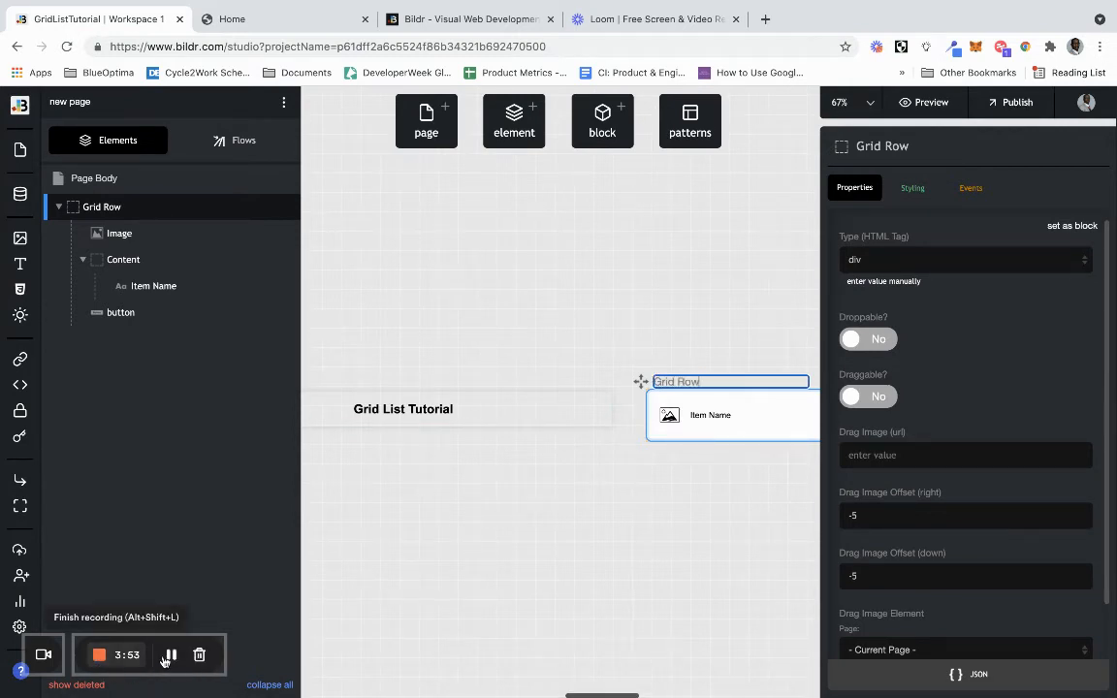
key(Return)
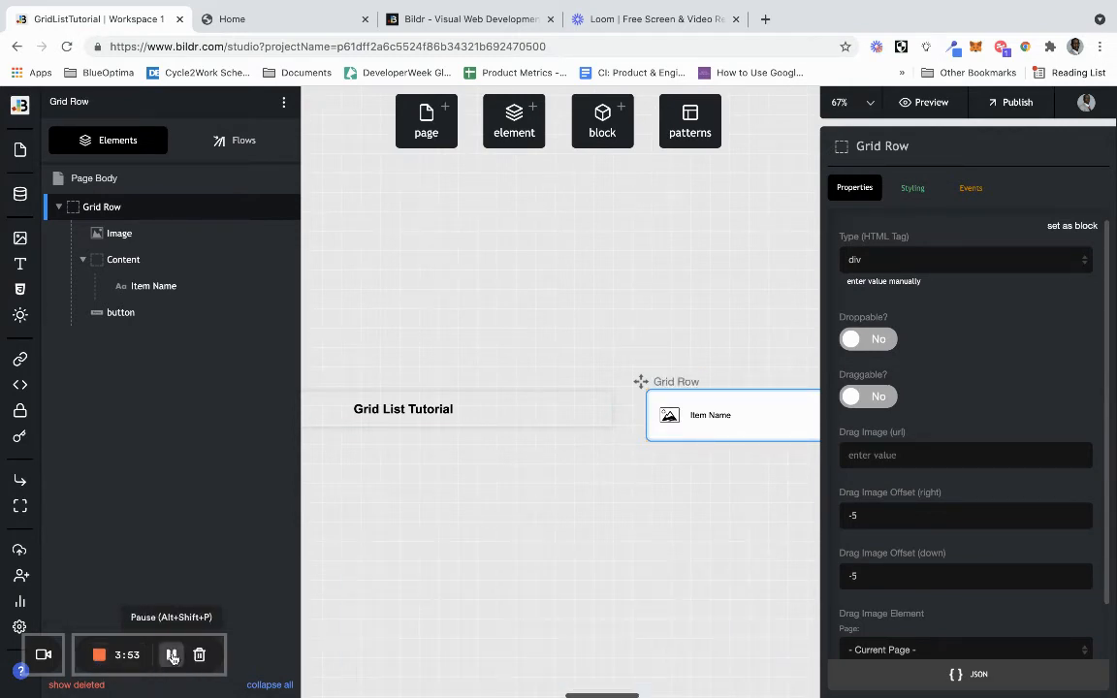
click(639, 497)
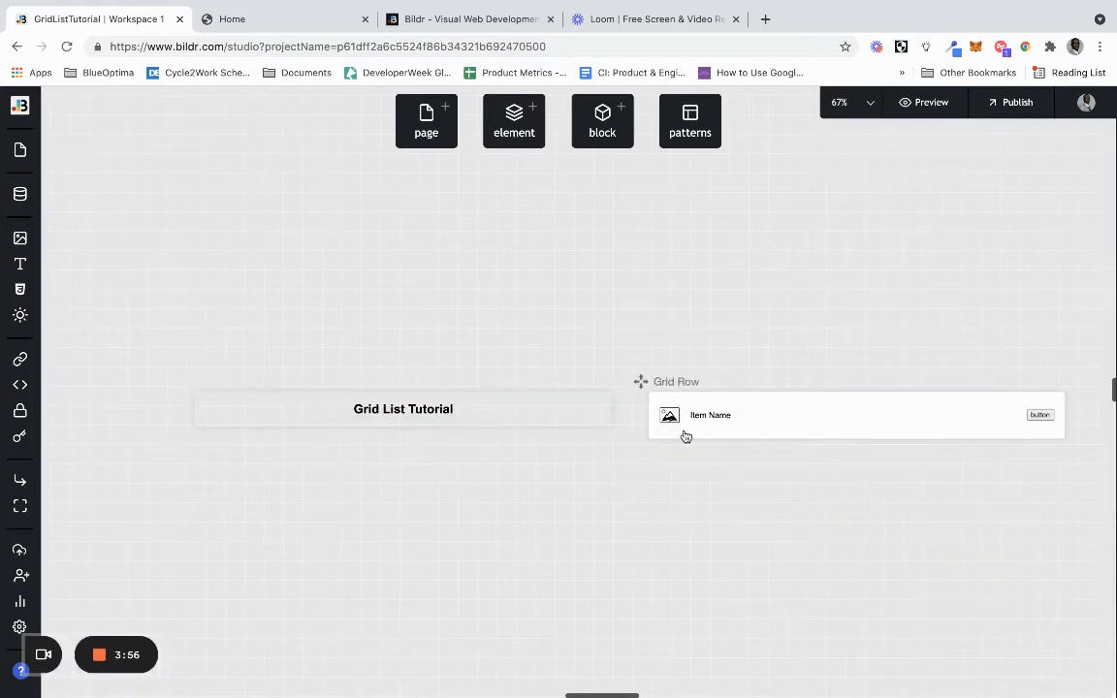
Step: Set the row page of the Grid List below the heading to Grid Row
click(519, 414)
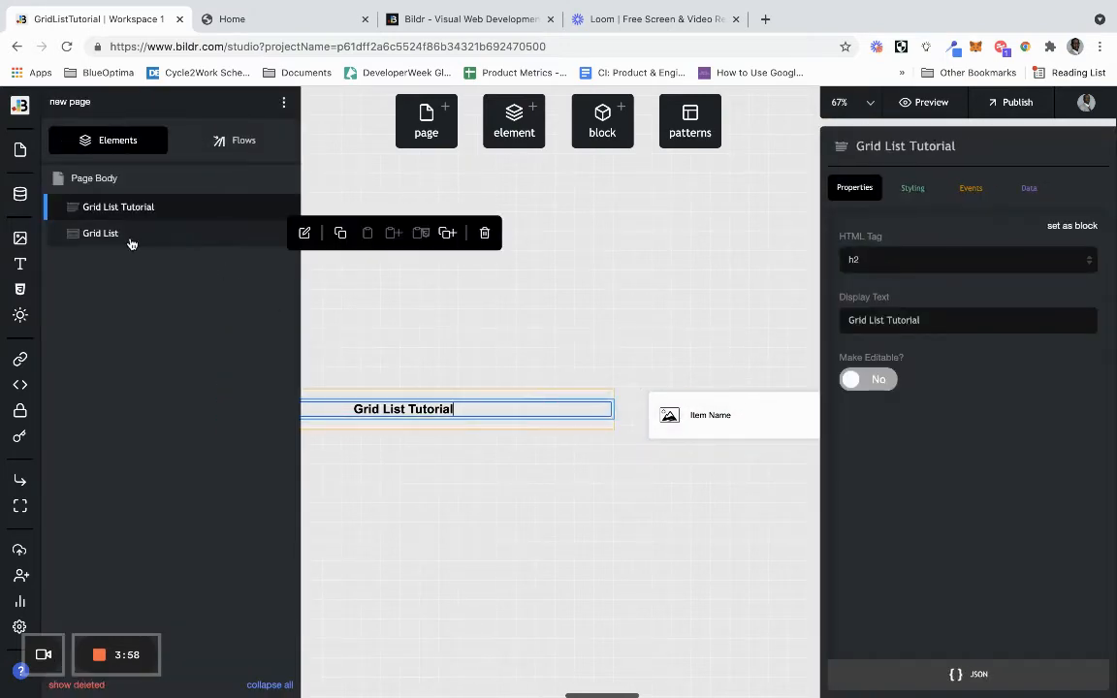
click(127, 234)
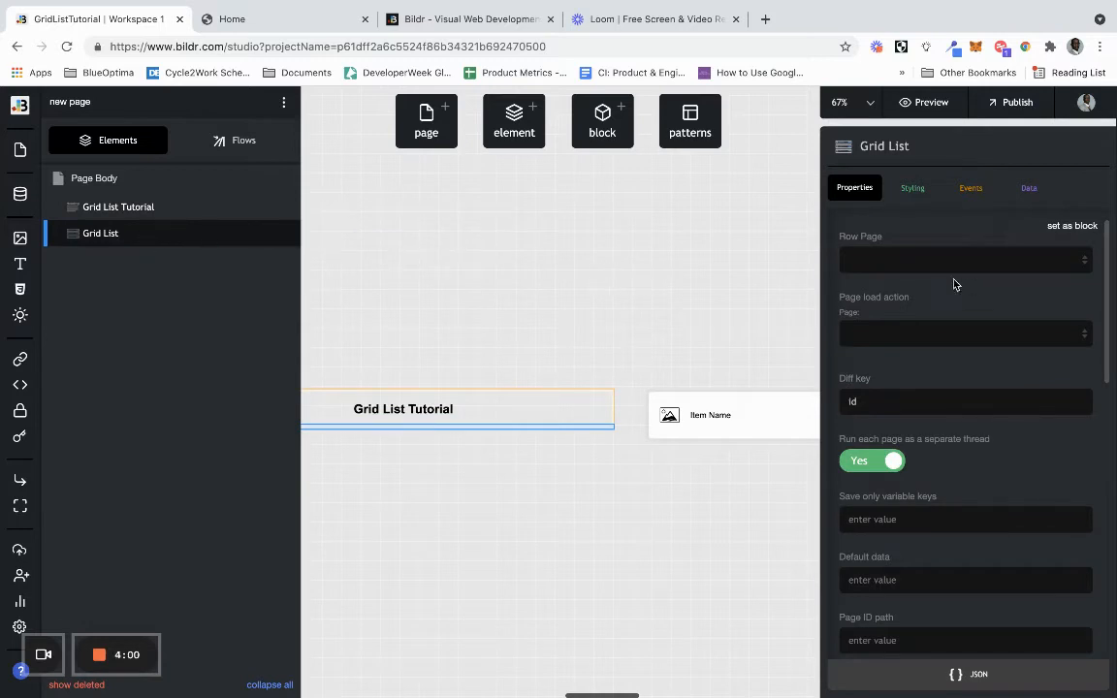
click(883, 263)
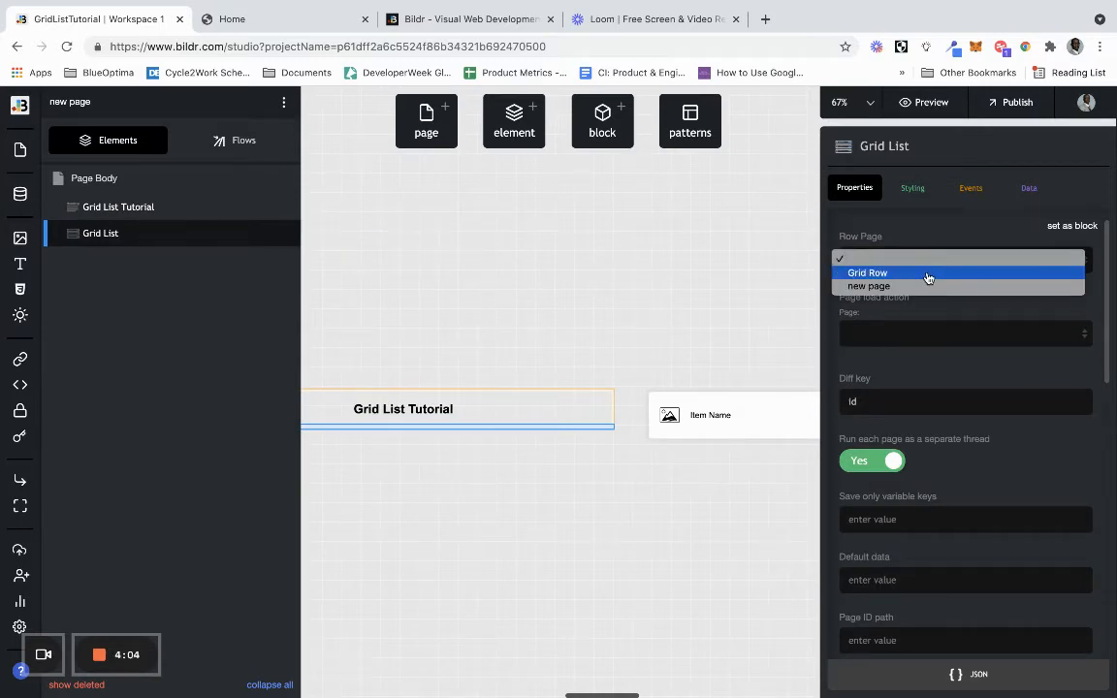
click(927, 274)
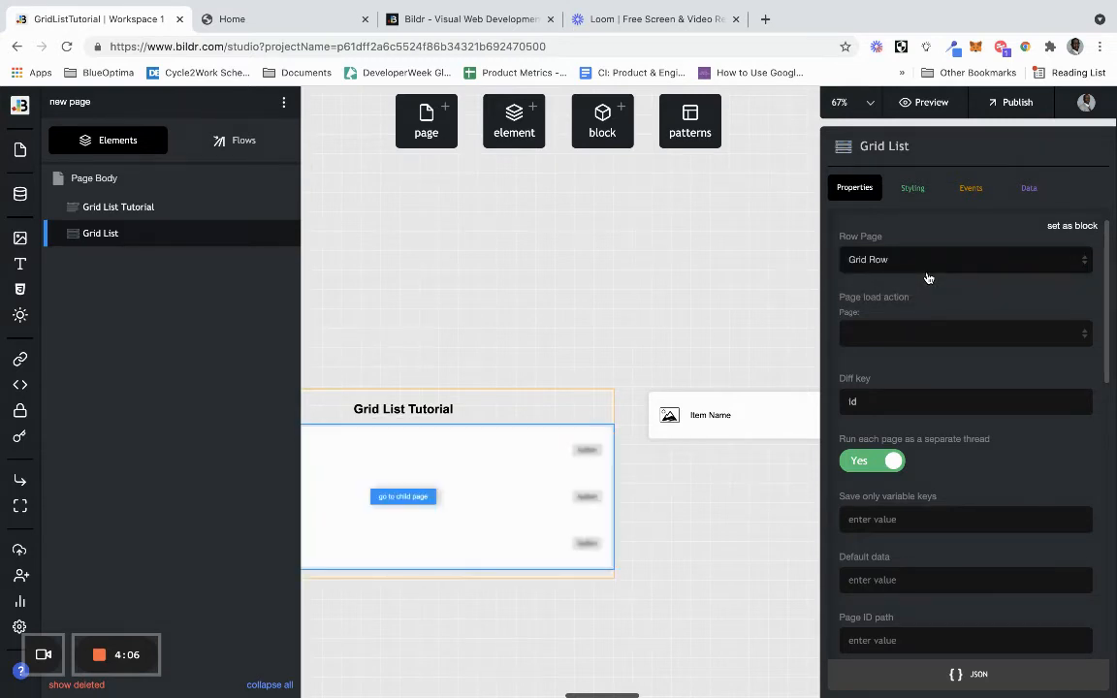
click(655, 345)
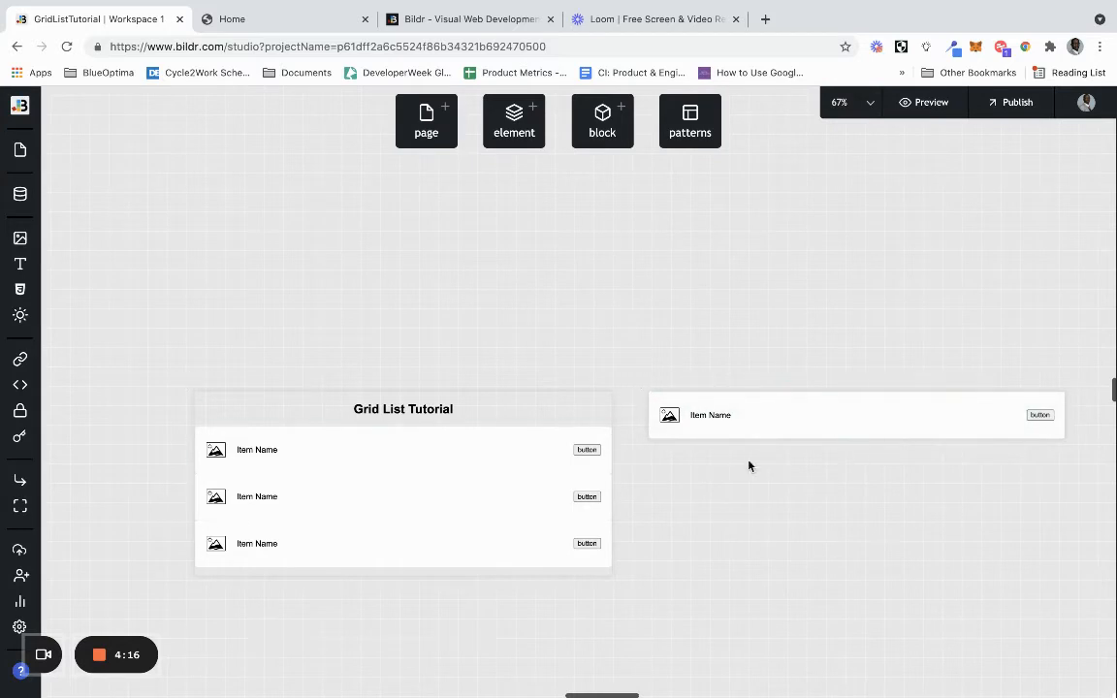
Step: Delete the button and the image from the Grid Row page, leaving only the item name content
click(1039, 416)
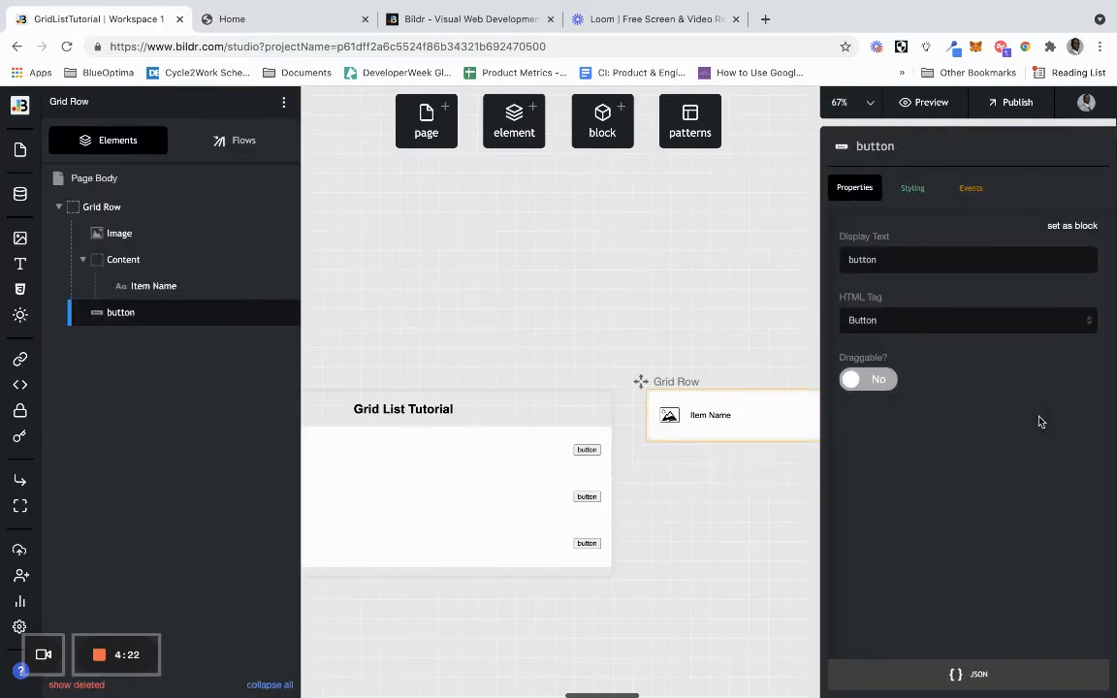
mouse_move(302, 312)
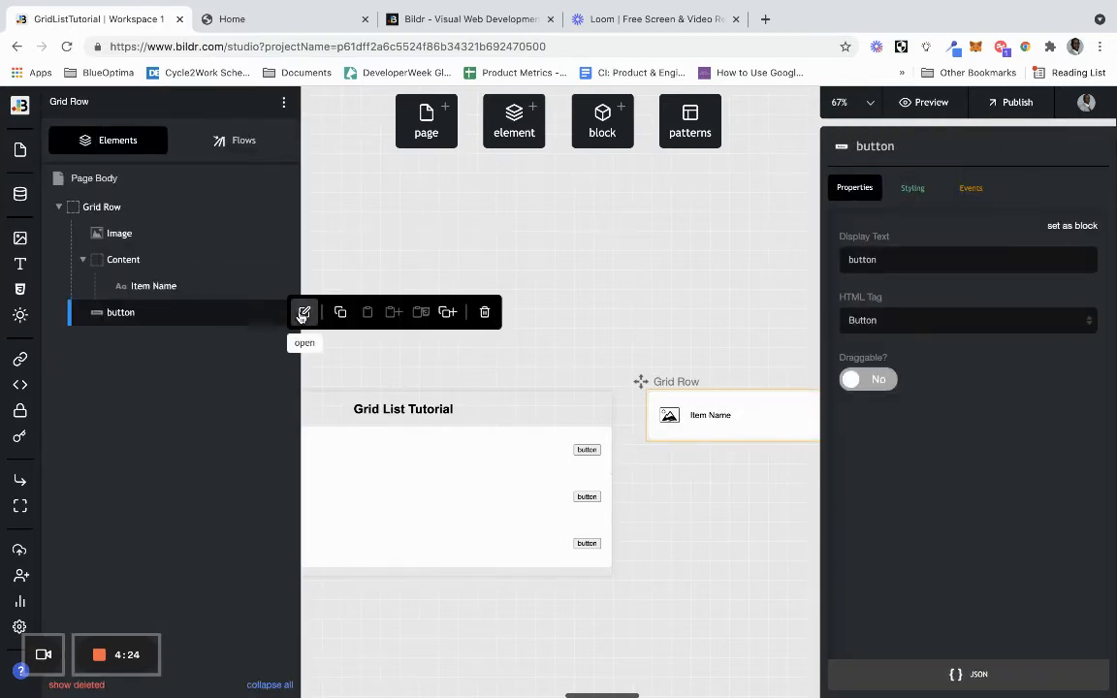
click(484, 311)
click(598, 344)
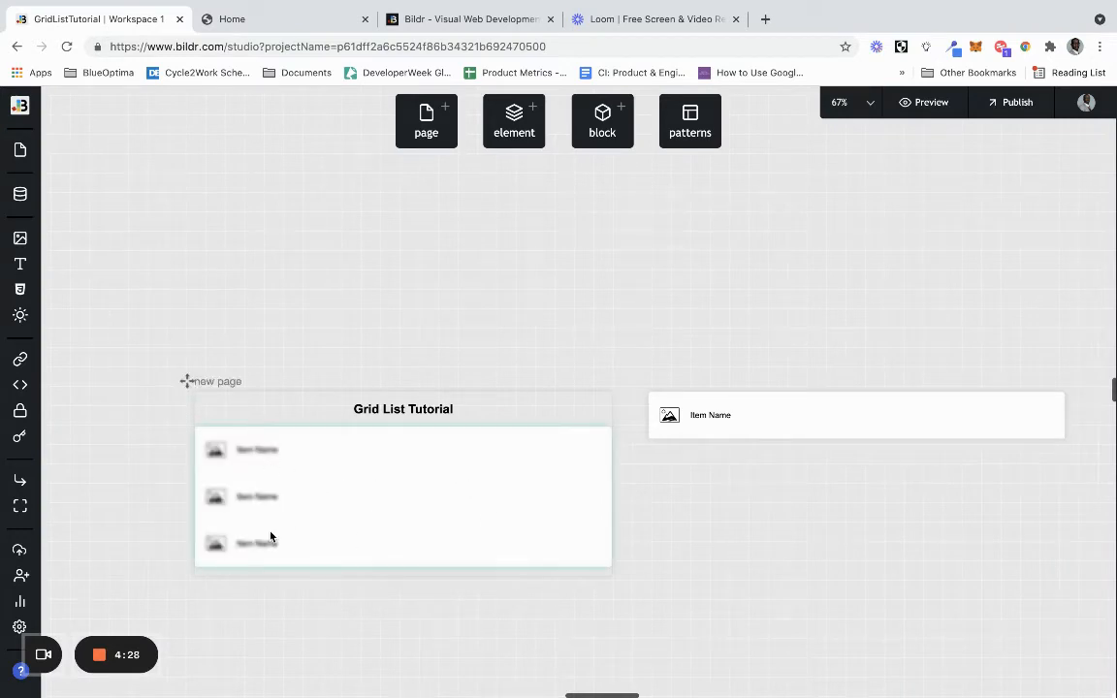
click(666, 427)
mouse_move(284, 235)
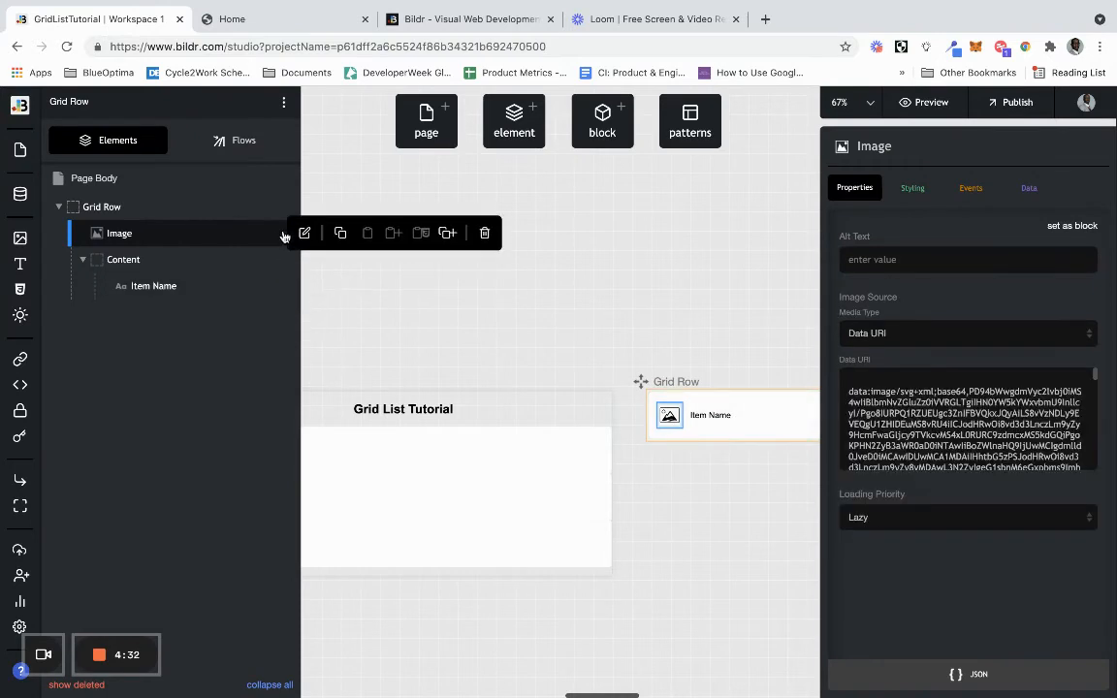
click(483, 234)
click(601, 274)
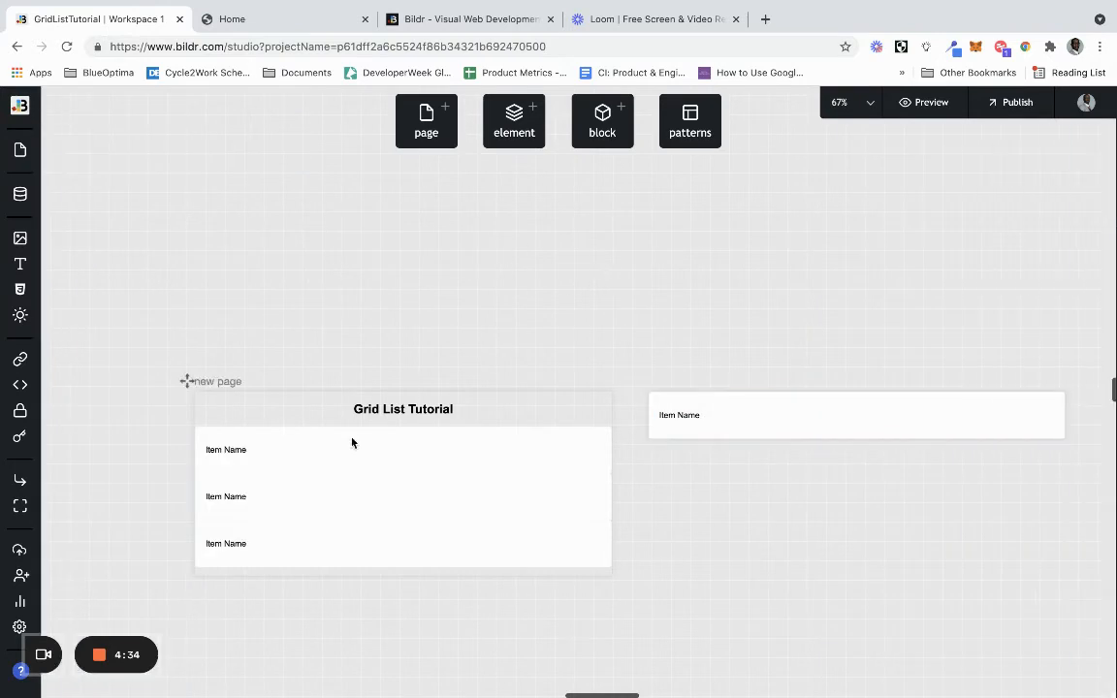
Step: Rename the page containing the Grid List Tutorial heading as "Home"
click(194, 381)
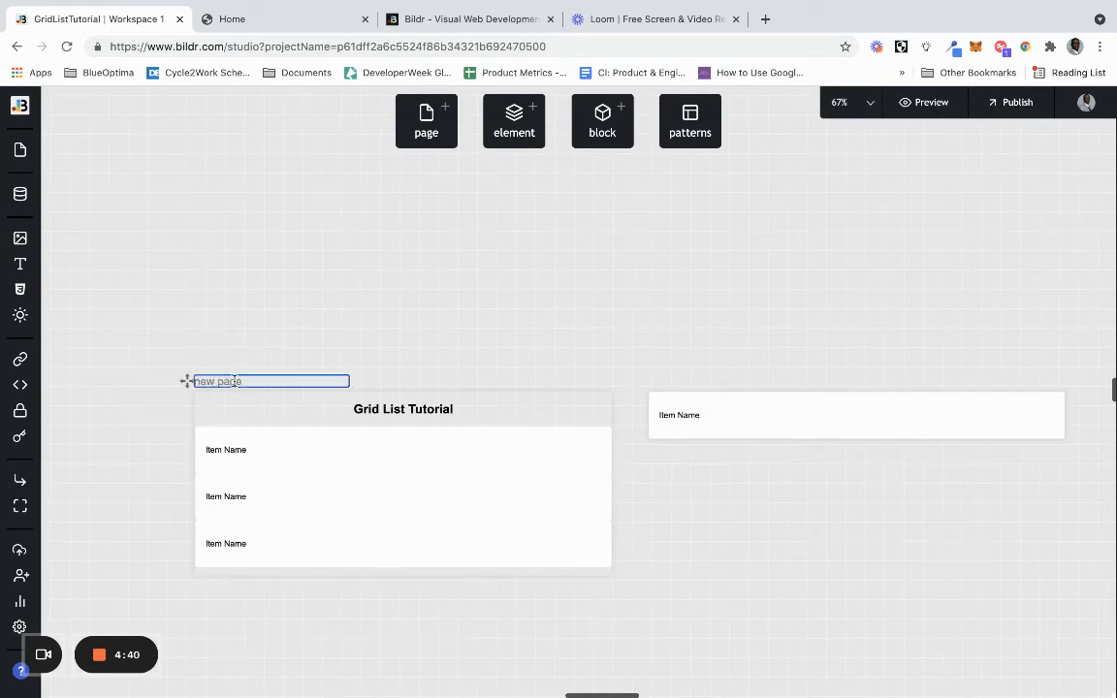
drag(242, 381, 201, 380)
key(BackSpace)
text(Home)
click(385, 342)
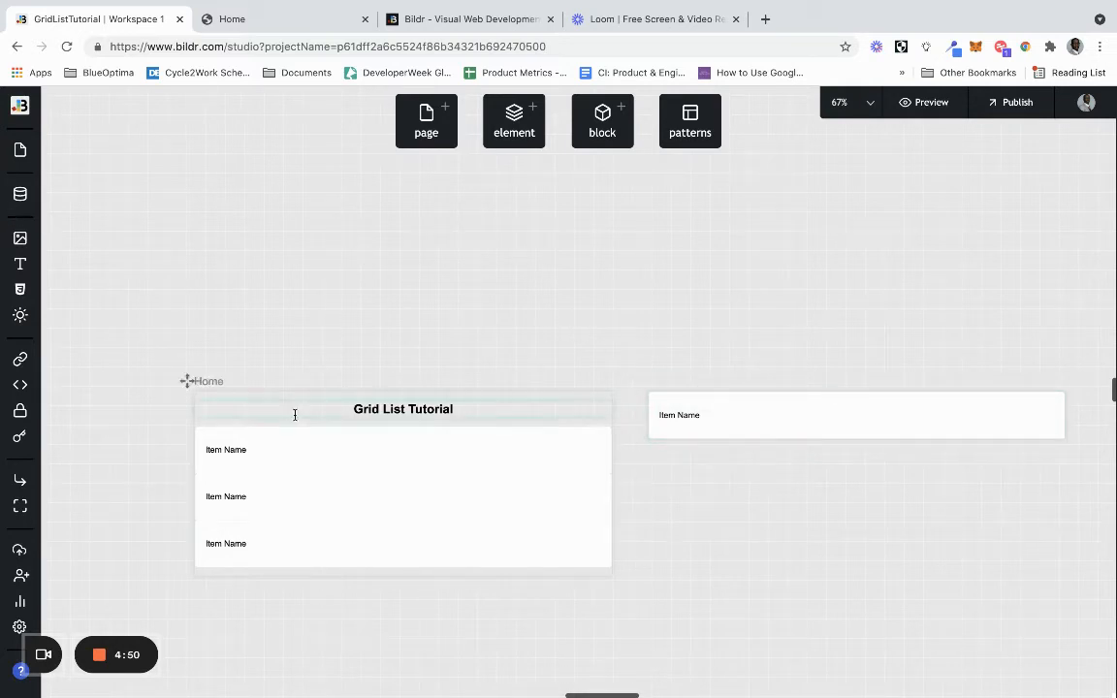
Step: Create a new data collection named "Companies" for the project
click(20, 194)
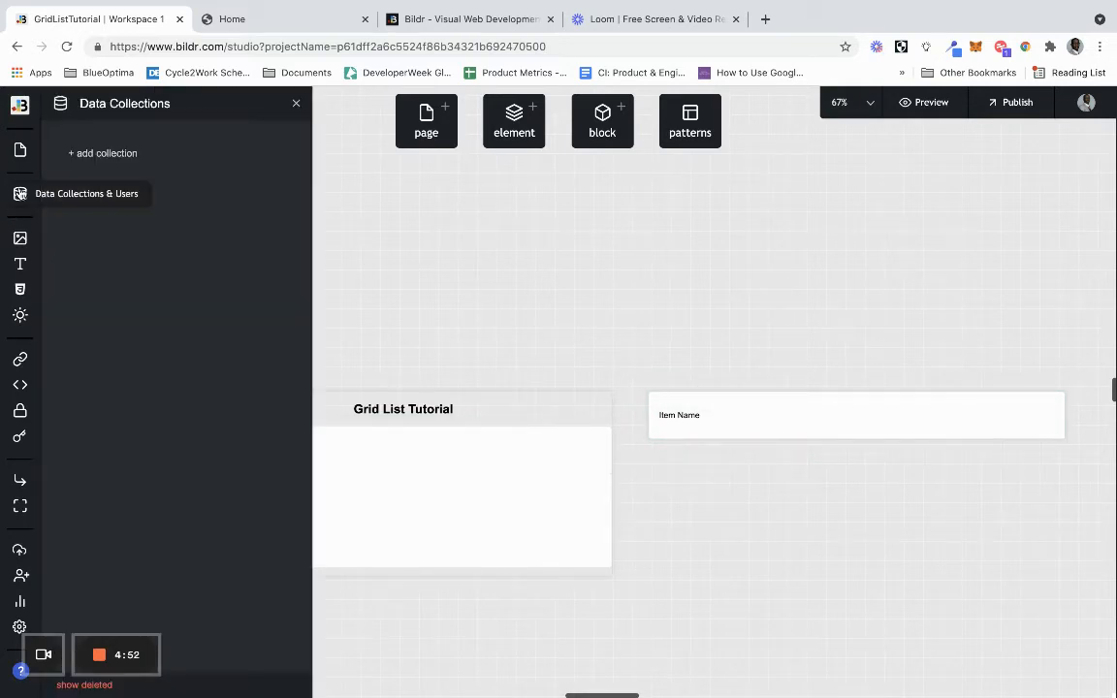
click(120, 201)
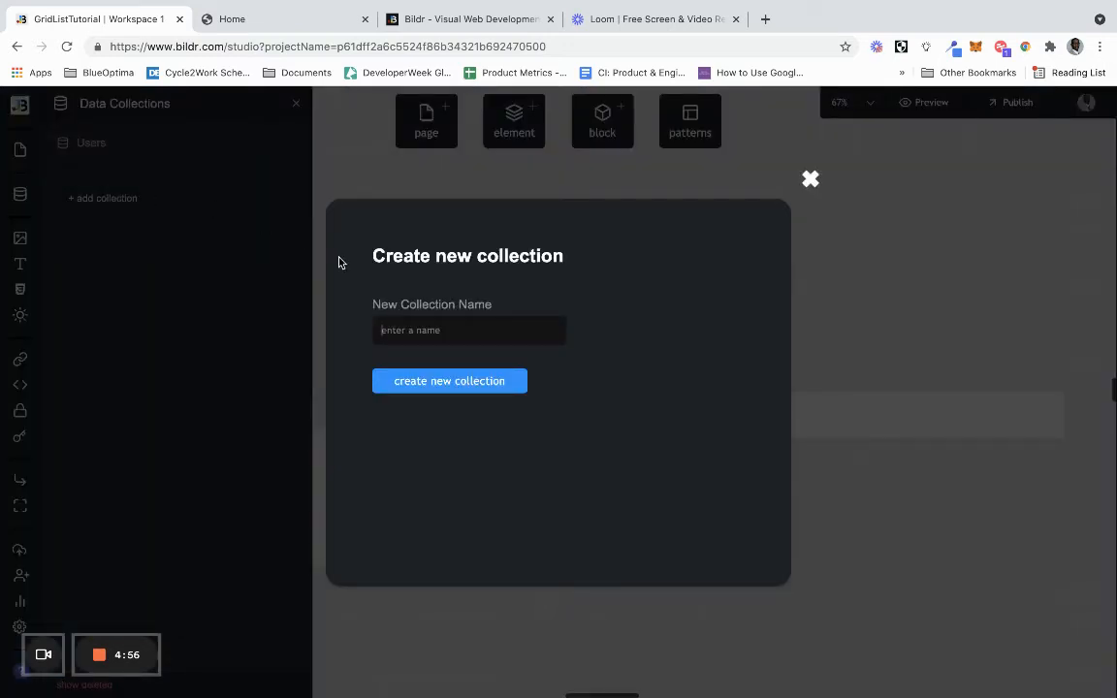
text(companies)
click(446, 381)
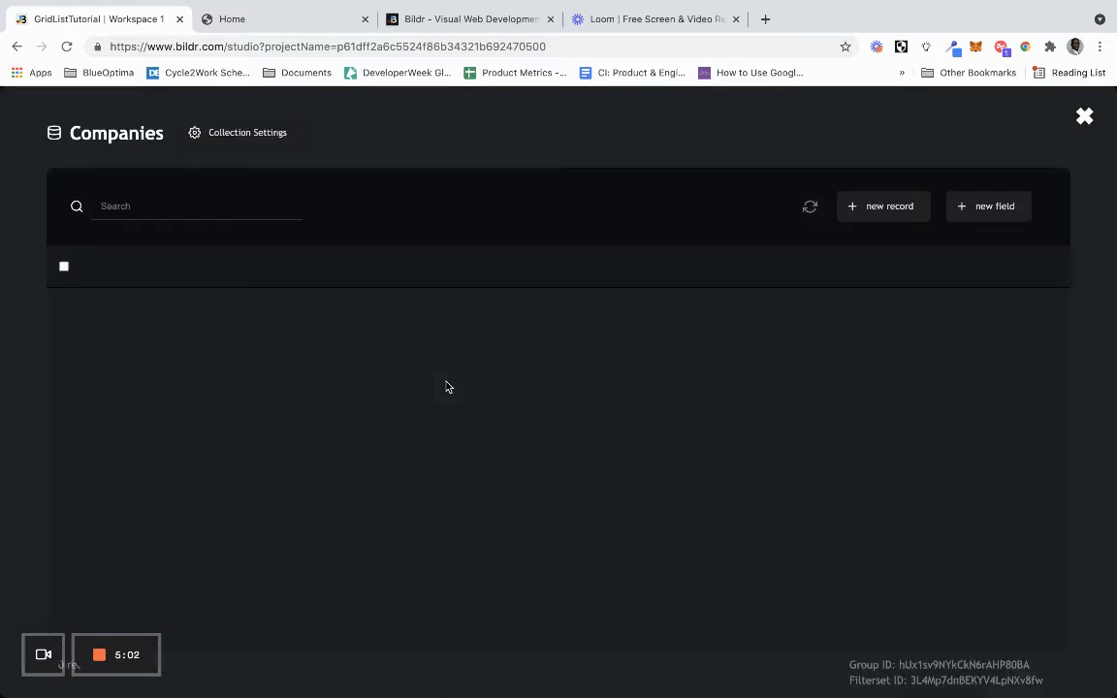
Step: Add a single-line text field named "Company Name" to the Companies collection
click(967, 215)
text(C)
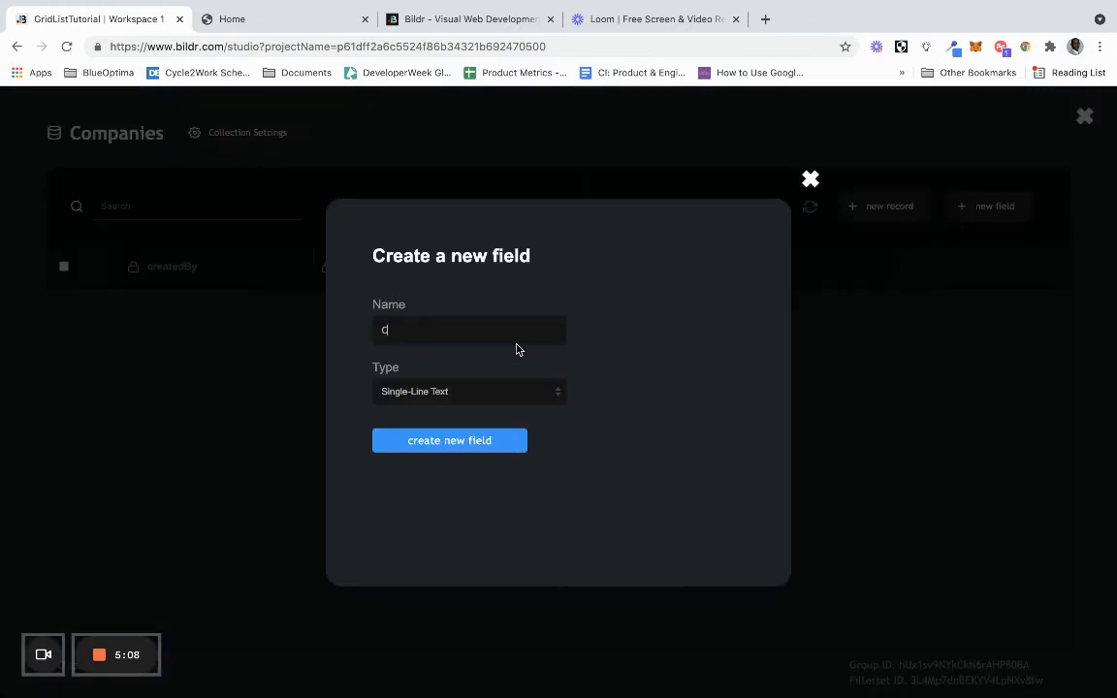
text(ompany Name)
click(407, 442)
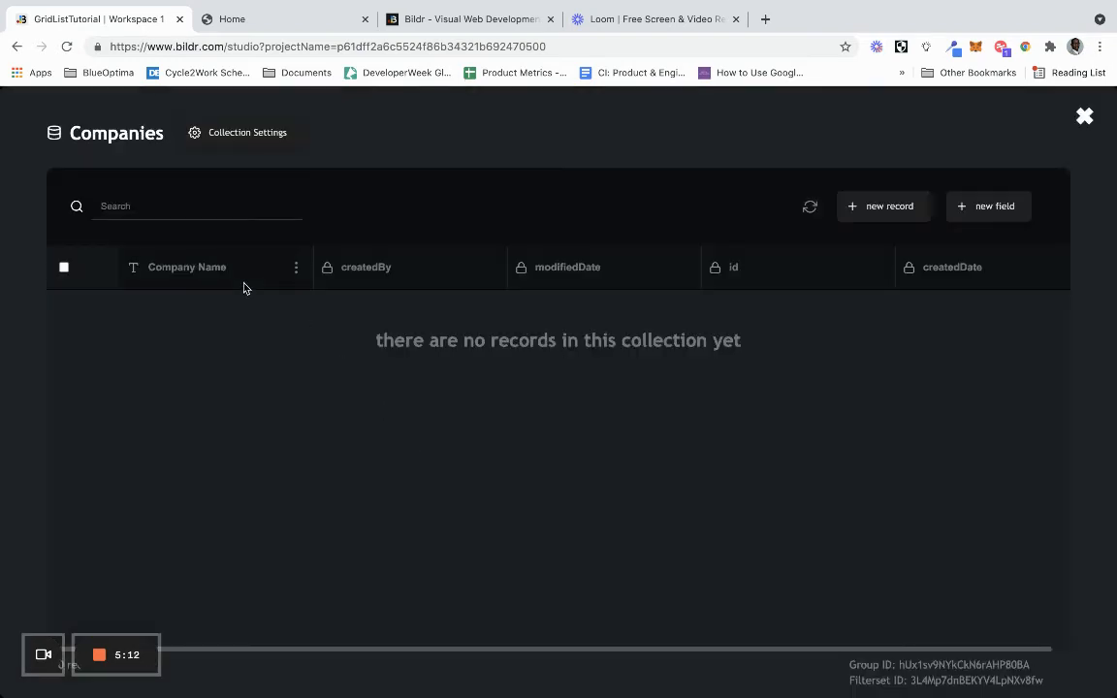
Step: Add two records to the Companies collection with the company names Meta and Nike
click(873, 207)
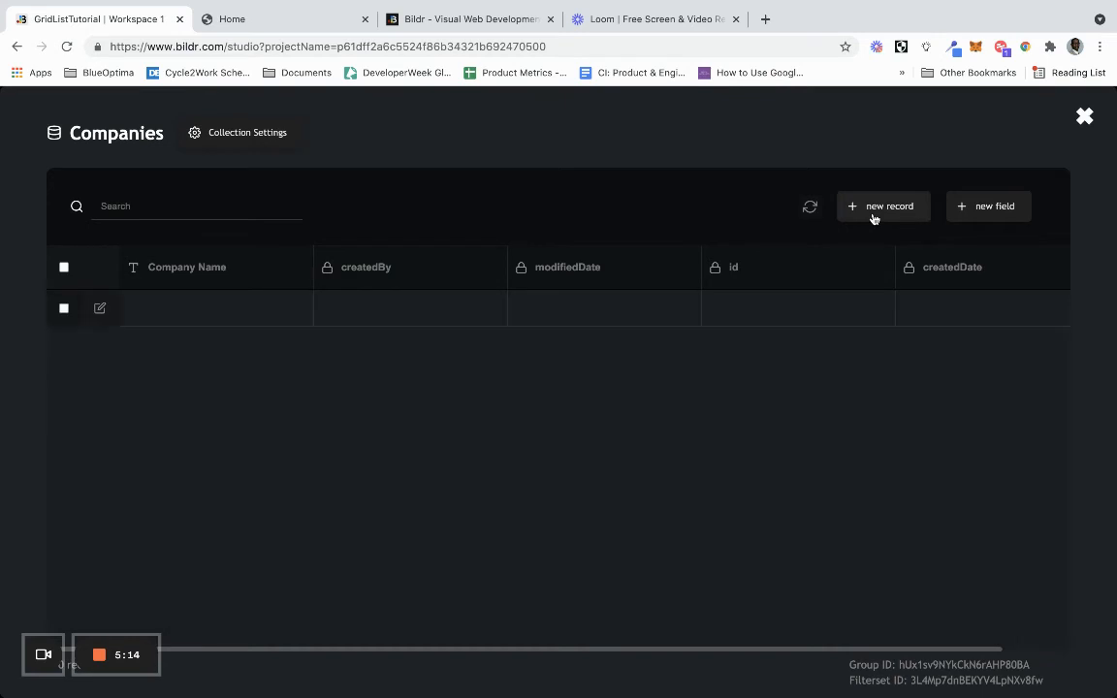
click(242, 308)
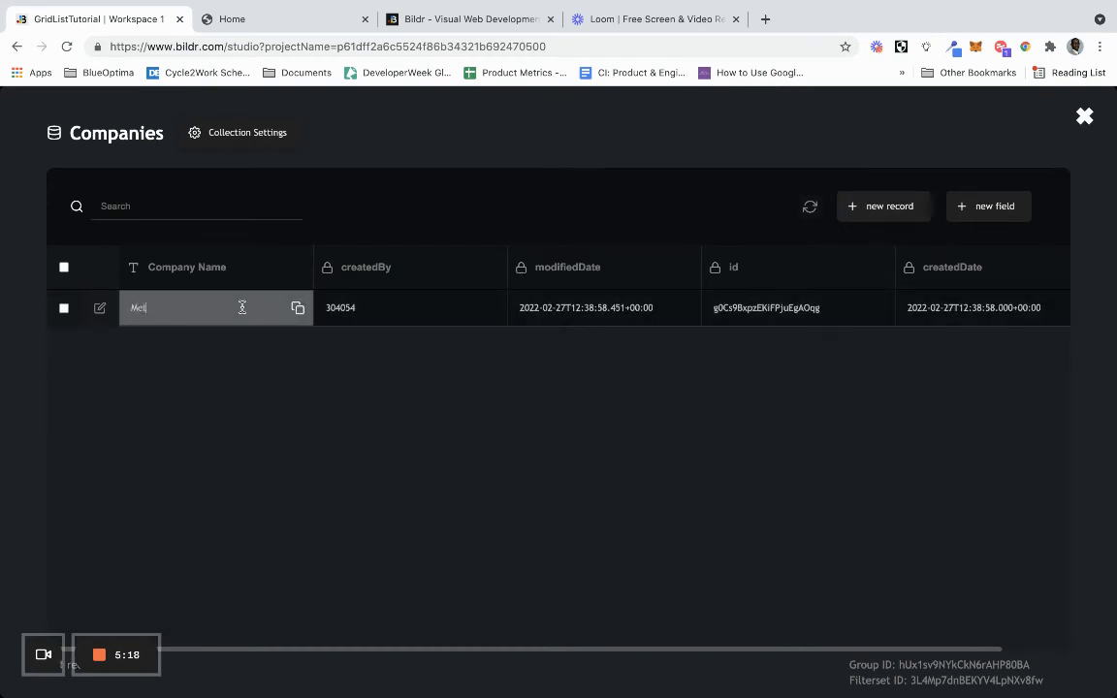
click(330, 376)
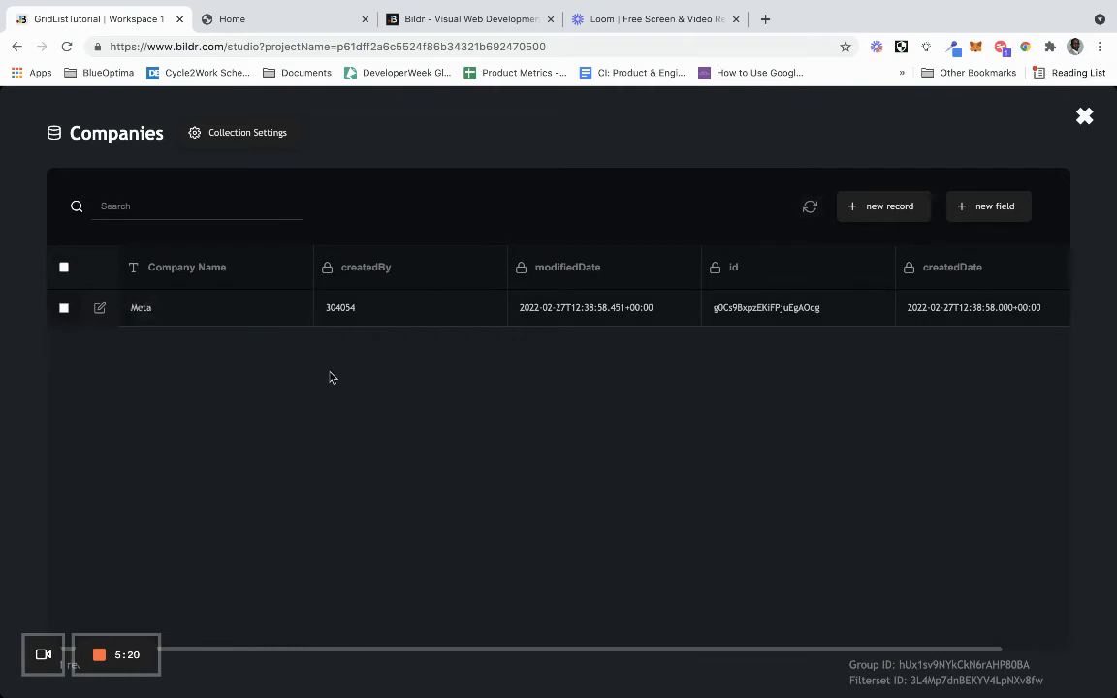
click(876, 207)
click(222, 298)
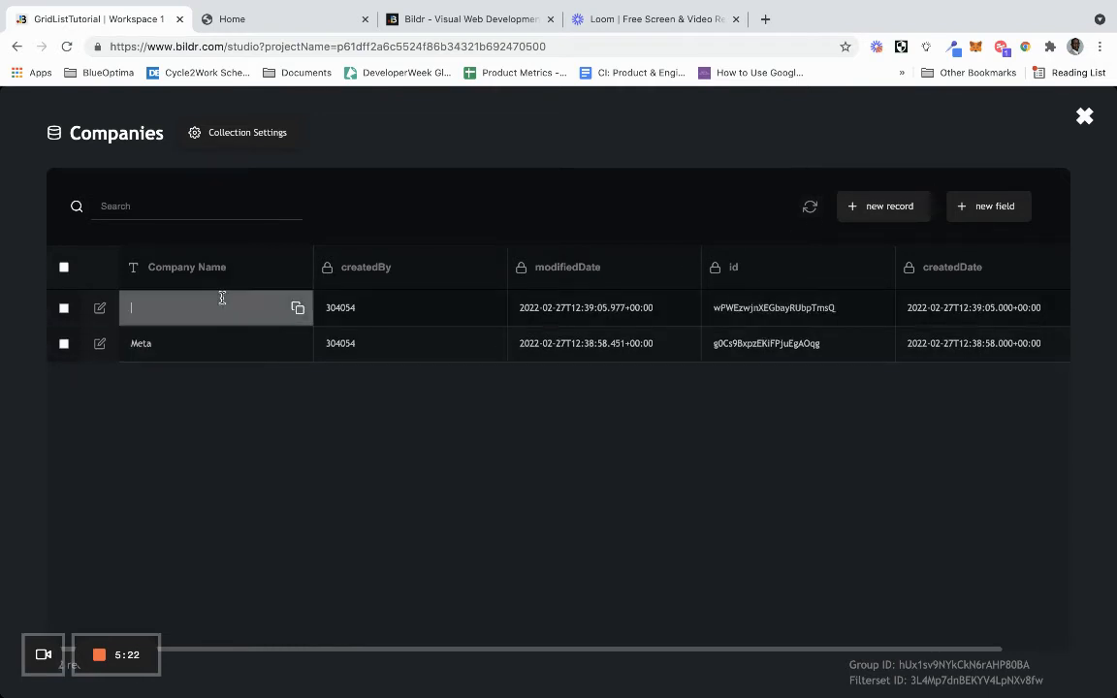
key(Return)
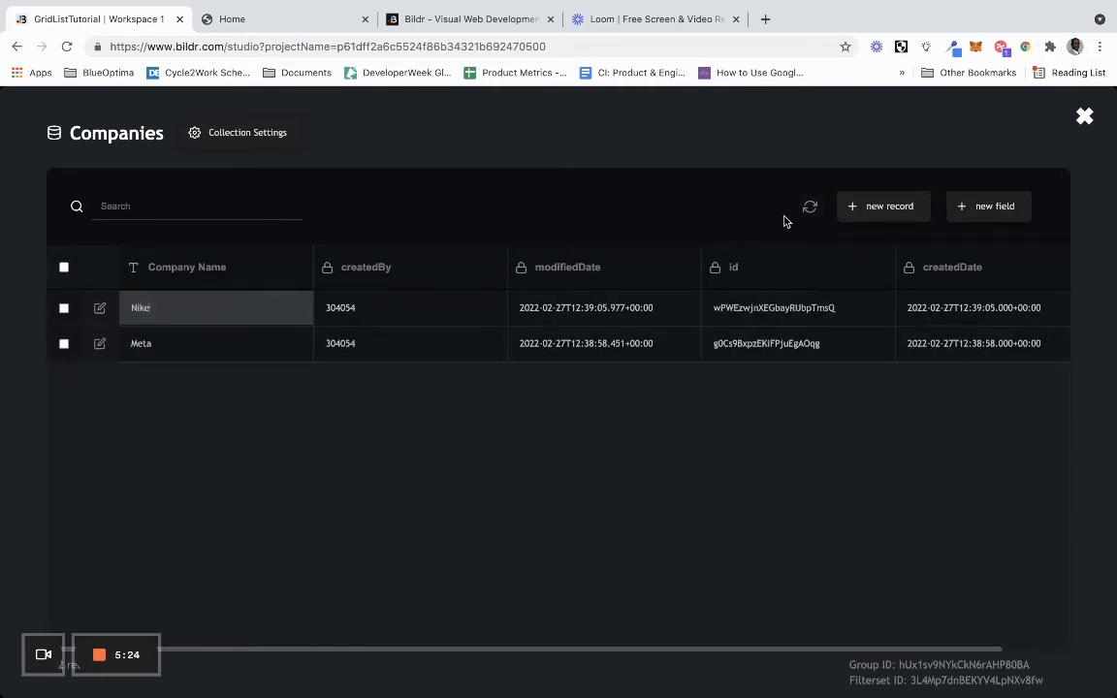
Step: Add two more Companies records with the company names Bildr and Webflow, and return to the canvas
click(872, 208)
click(233, 297)
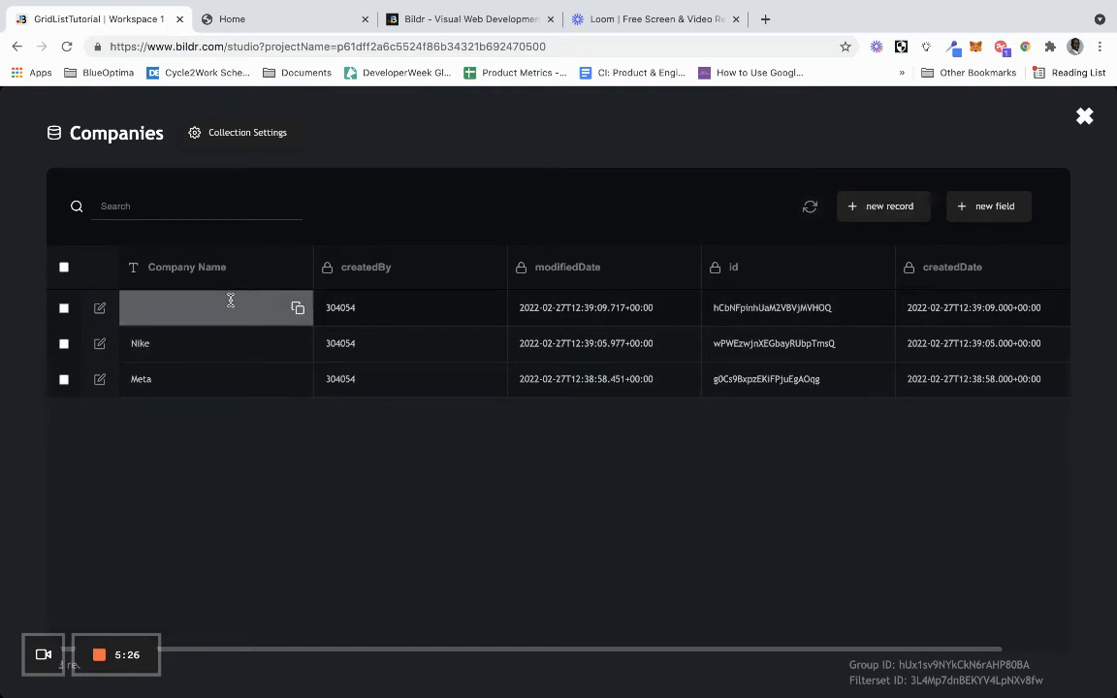
text(Bildr)
key(Return)
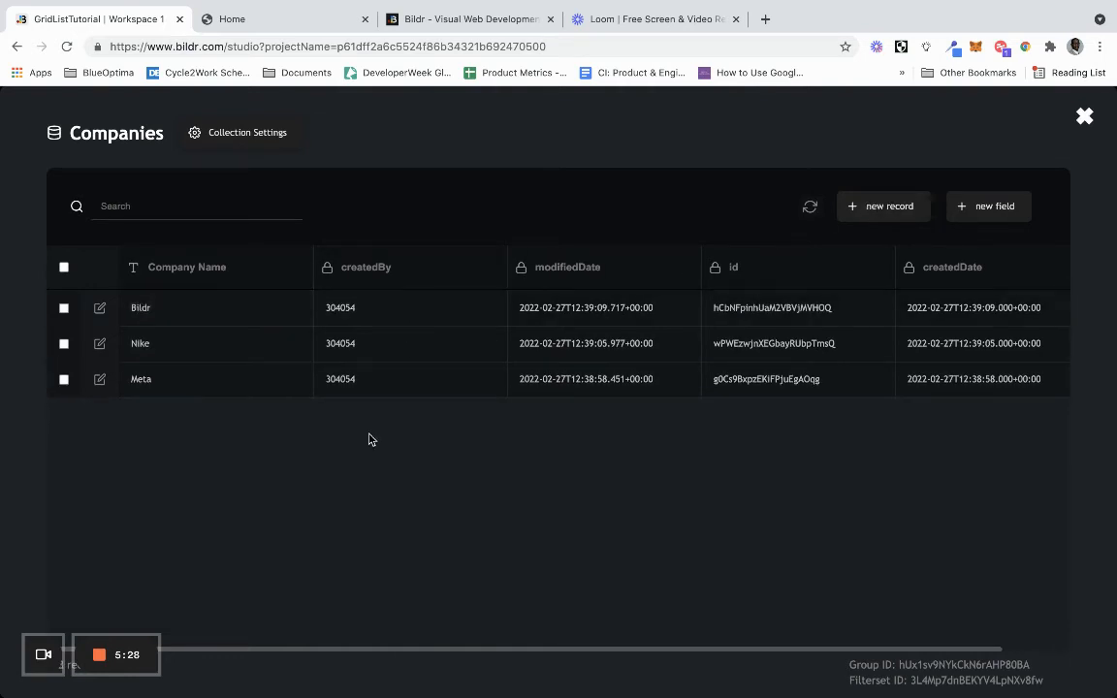
click(852, 208)
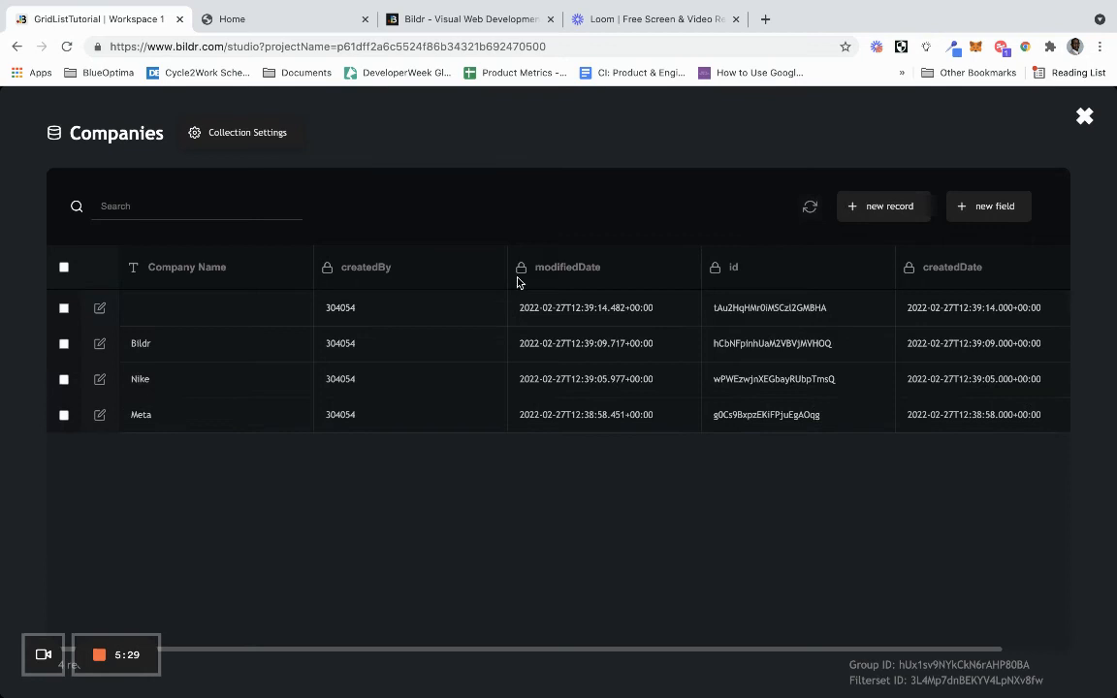
click(146, 313)
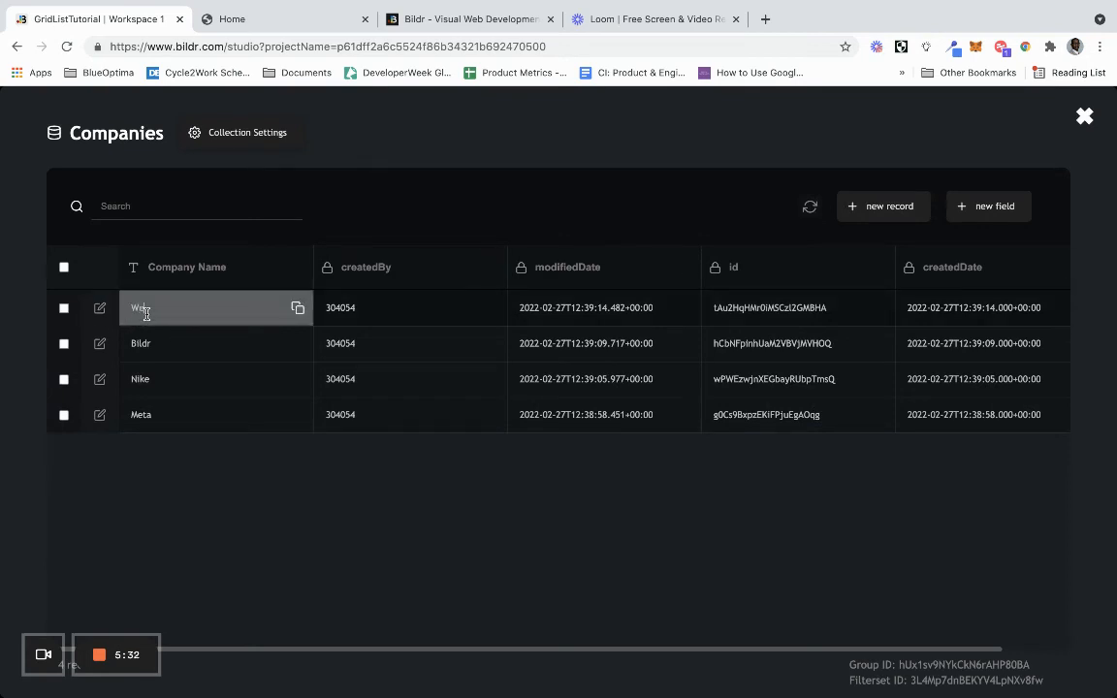
text(Webflow)
key(Return)
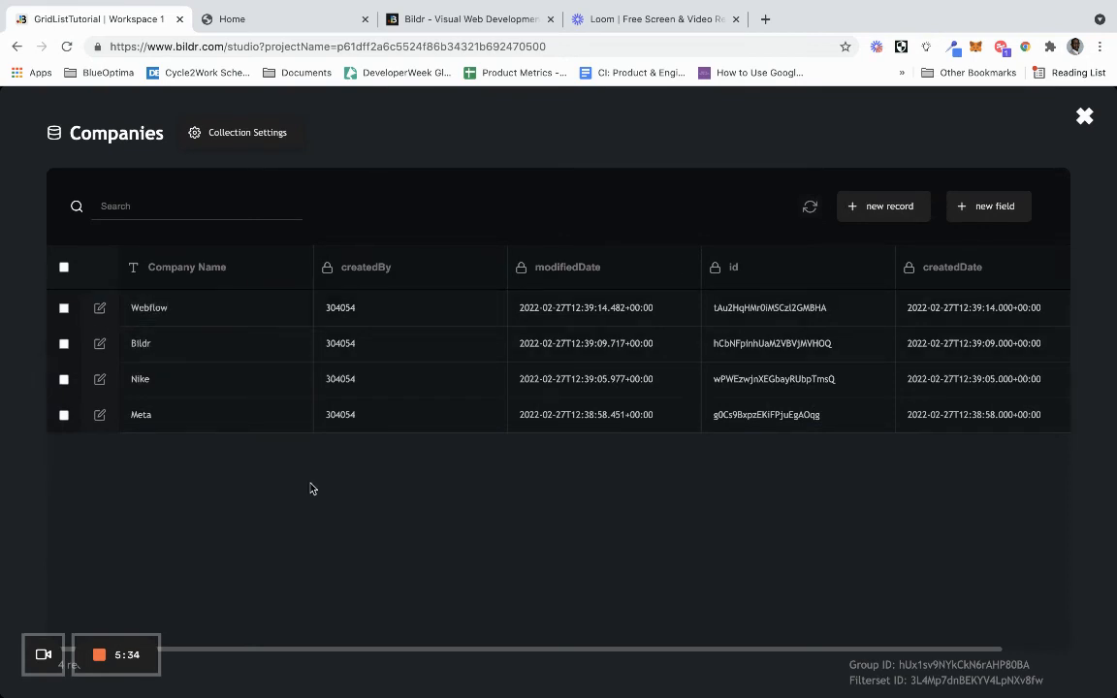
click(1085, 118)
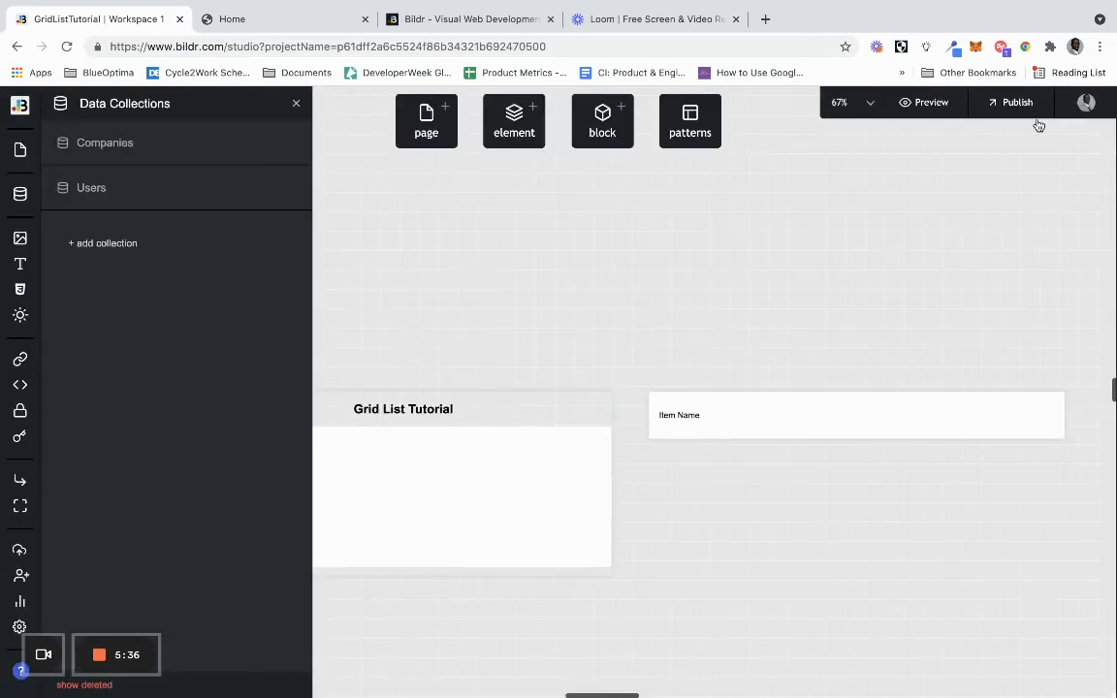
click(573, 316)
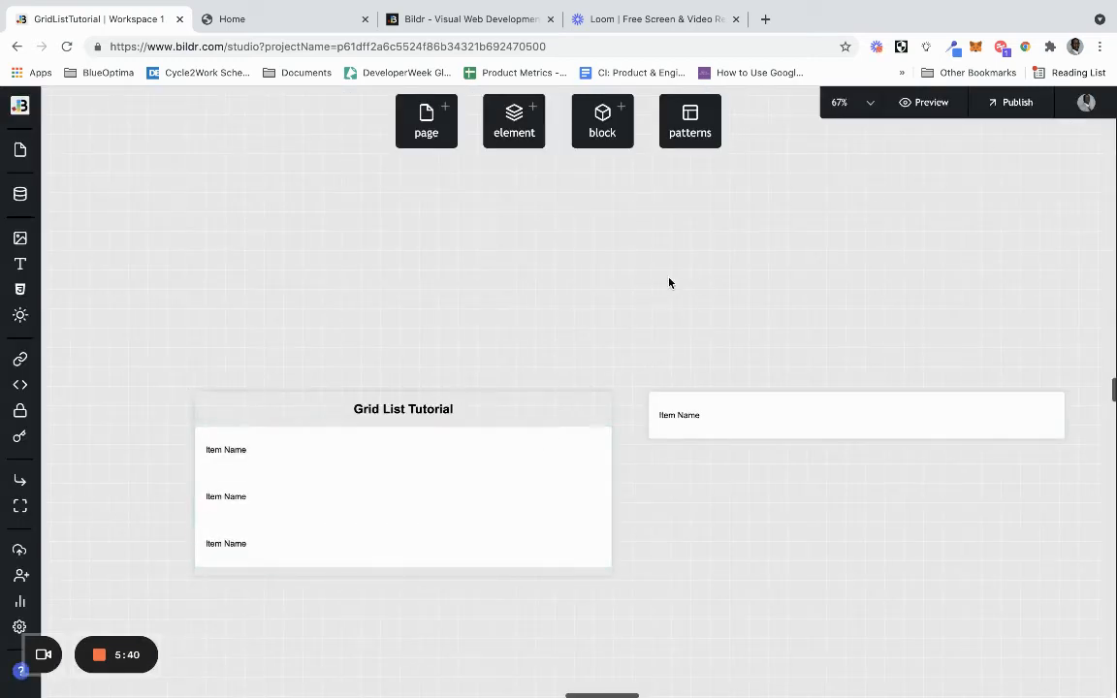
Step: Bind the Home page's Grid List to the Companies collection as a collection list that gets all fields
scroll(669, 283, down, 2)
scroll(818, 383, right, 5)
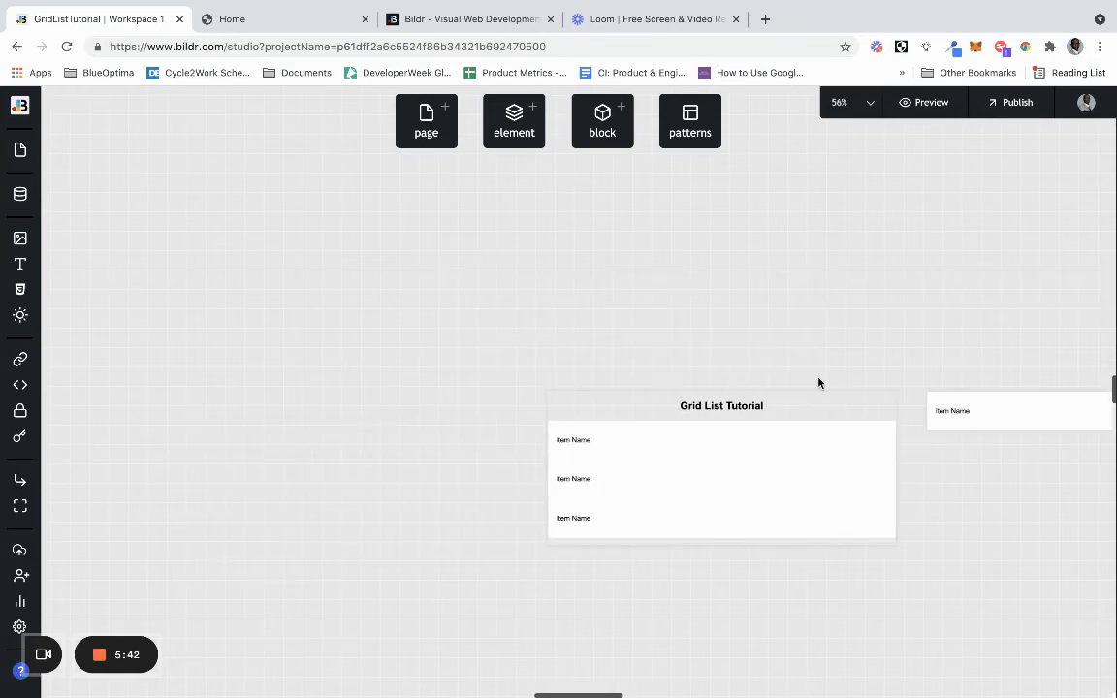
scroll(818, 383, down, 1)
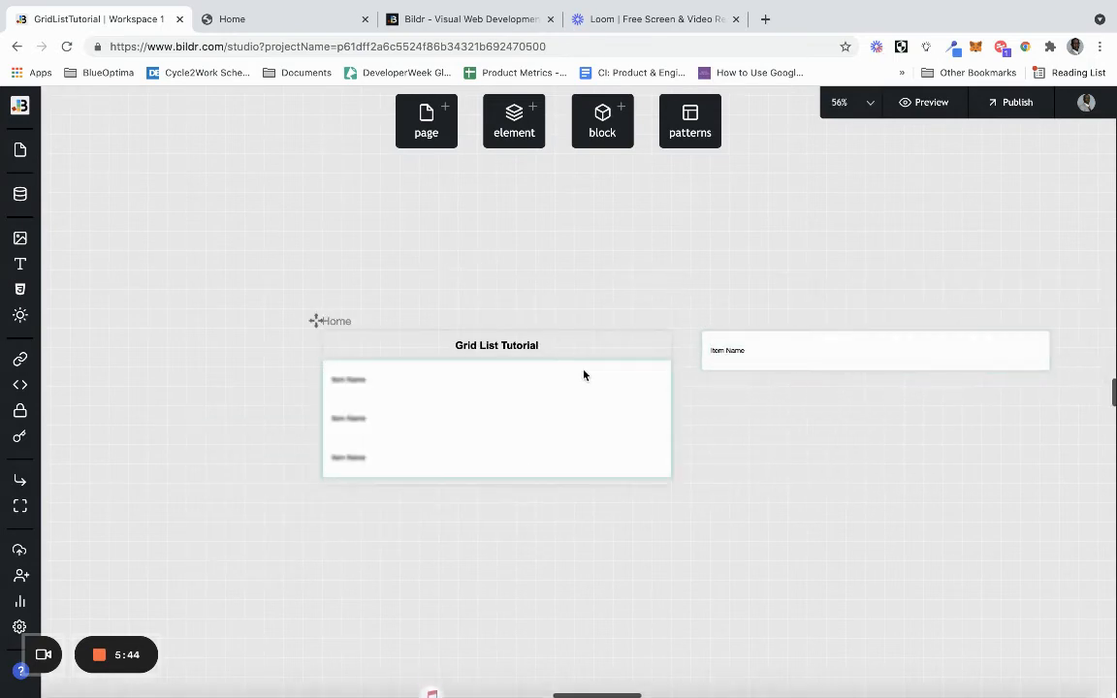
click(583, 374)
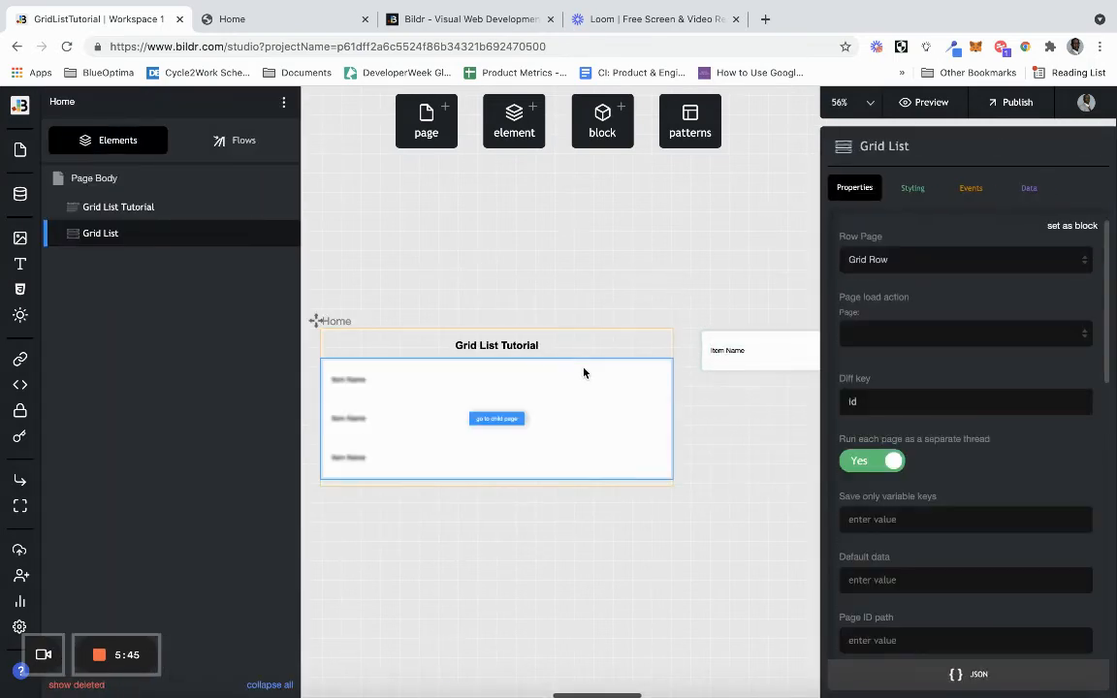
click(1028, 188)
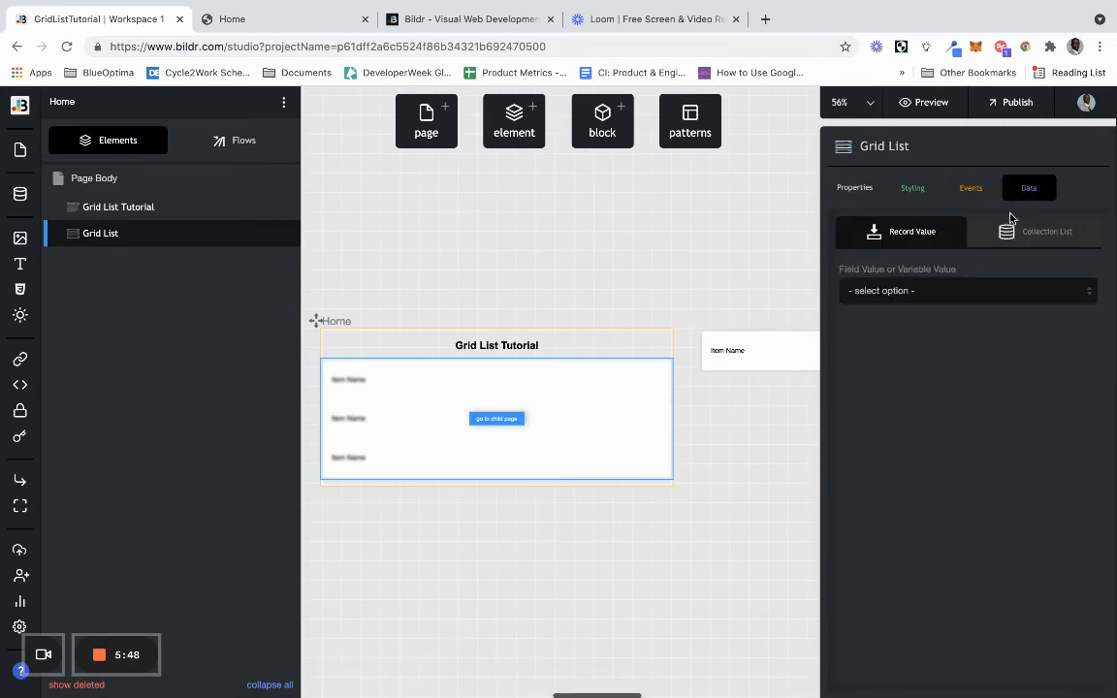
click(1034, 236)
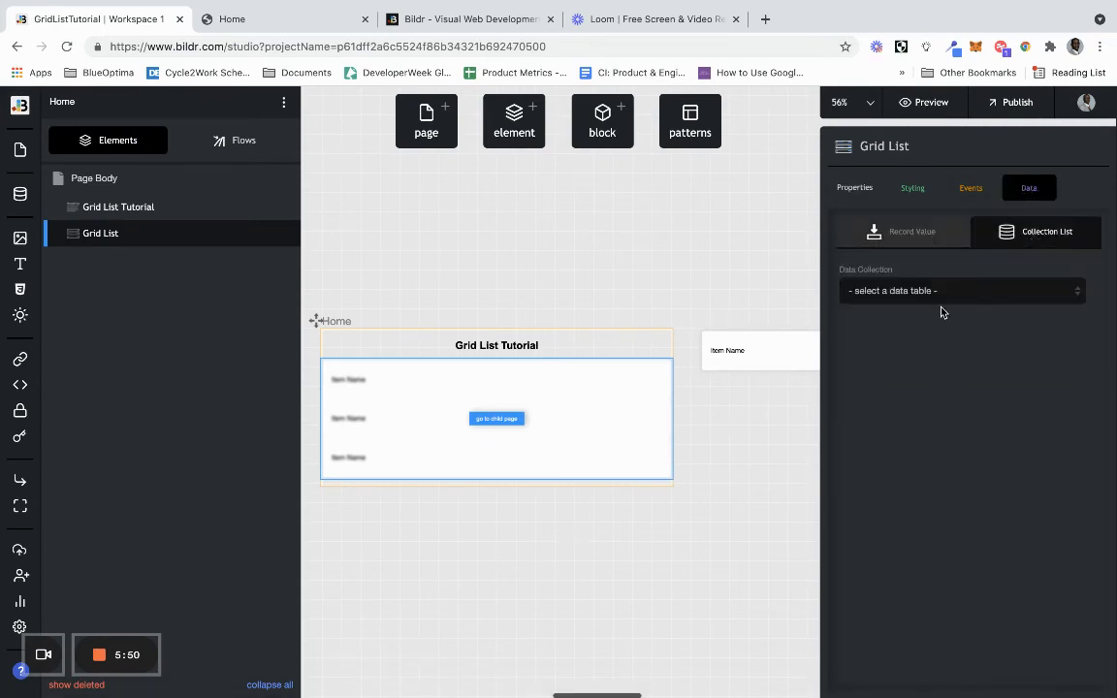
click(942, 296)
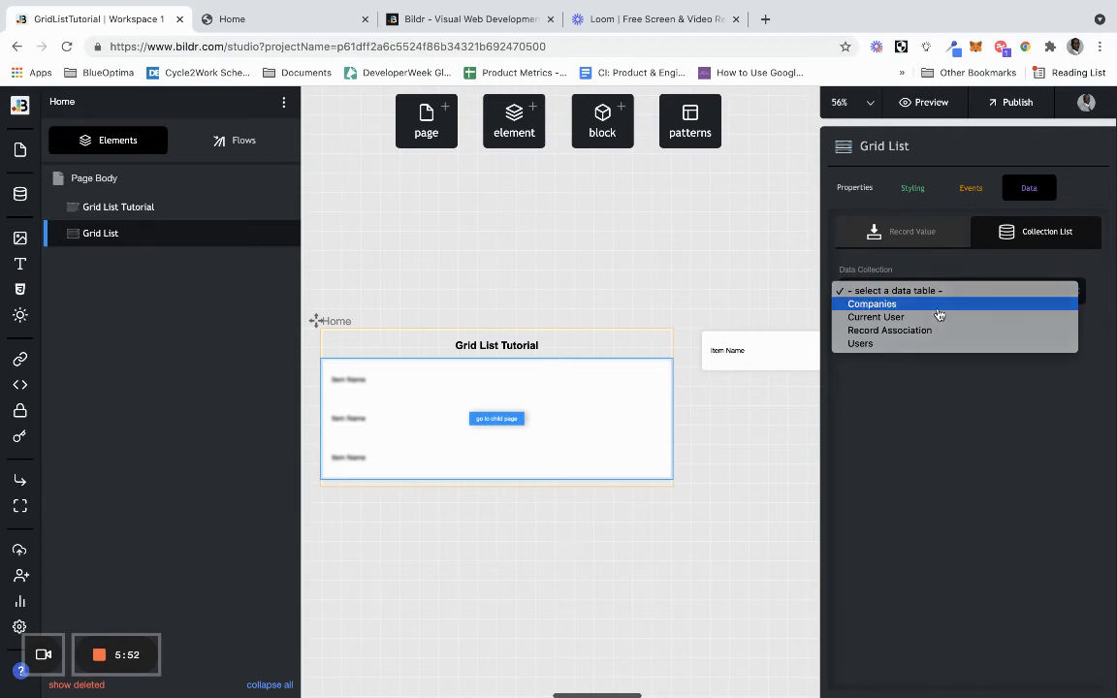
click(939, 304)
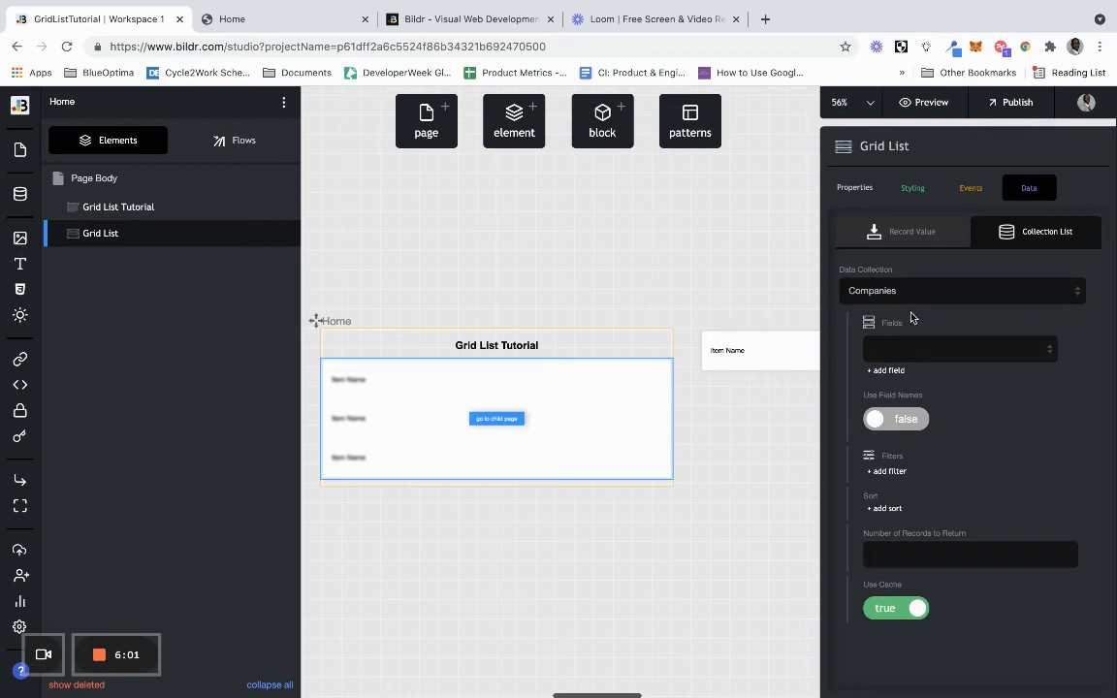
click(913, 351)
click(925, 363)
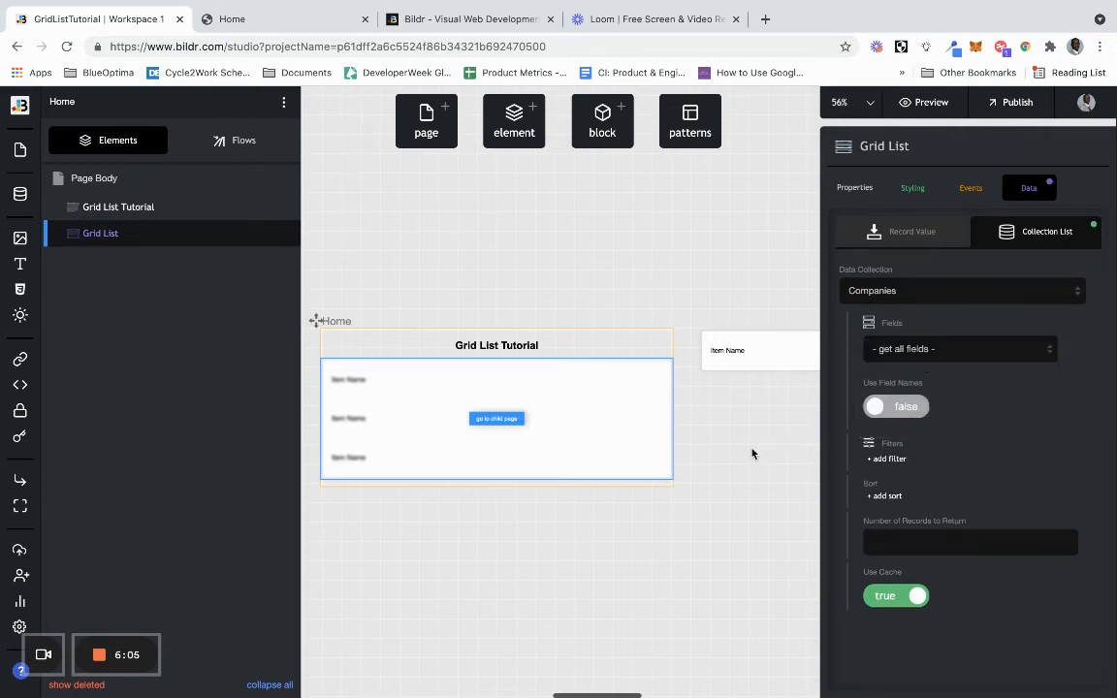
click(676, 403)
Step: Set the record value of the Grid Row page's Item Name text to the Company Name field of the Companies collection
scroll(774, 438, right, 3)
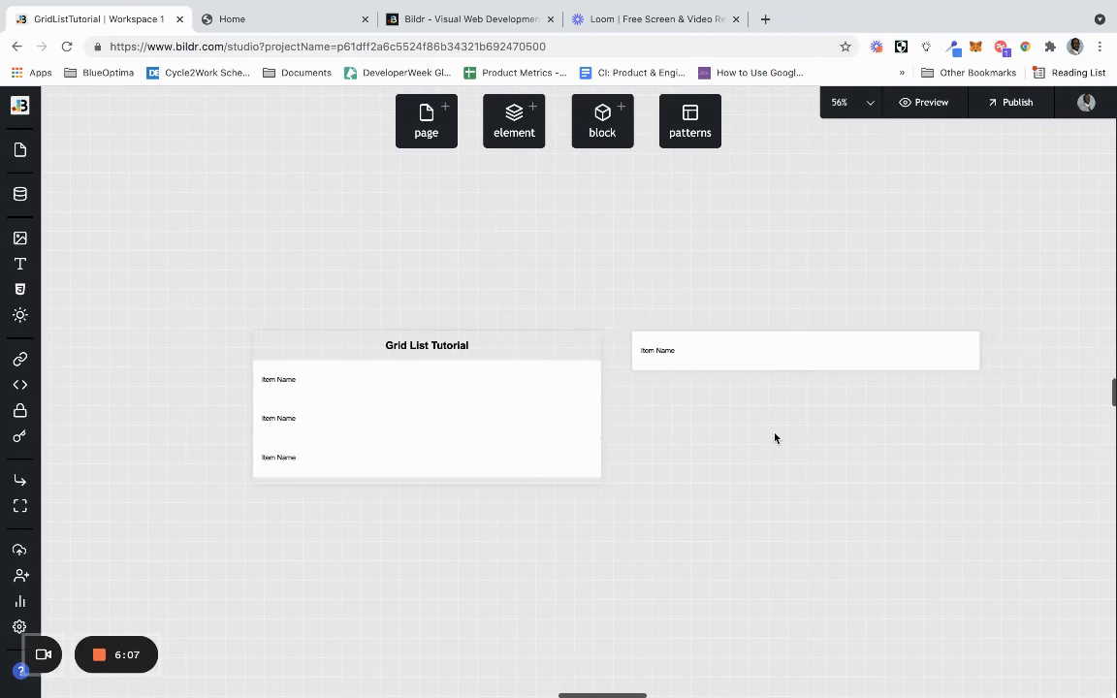
click(682, 355)
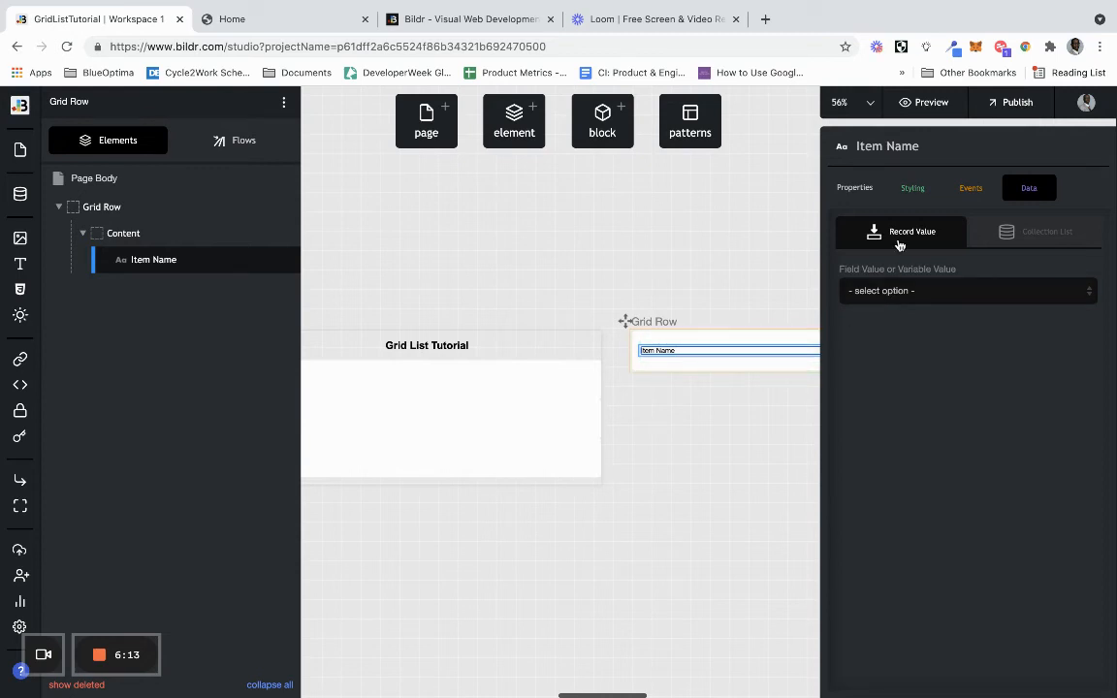
click(879, 297)
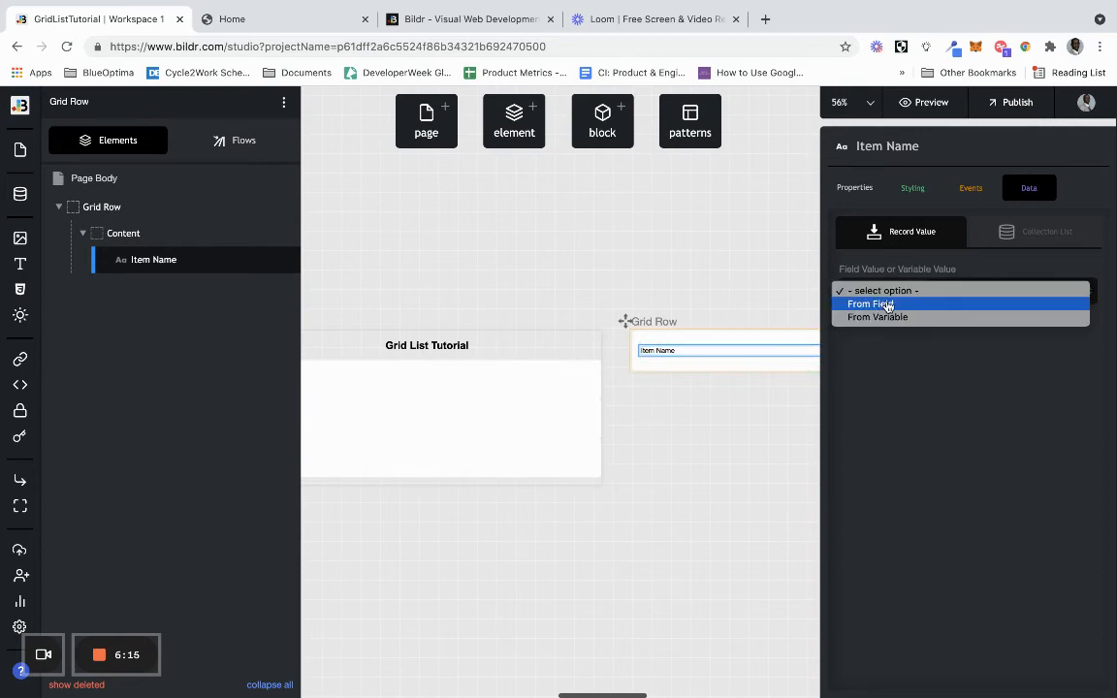
click(877, 304)
click(894, 336)
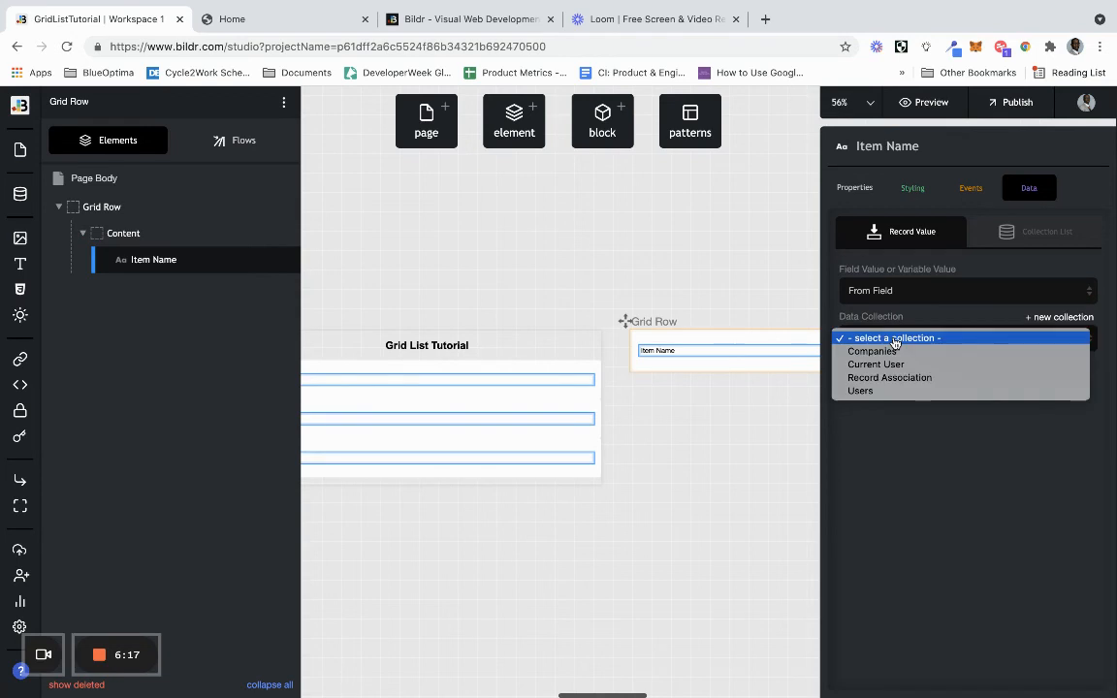
click(894, 352)
click(892, 385)
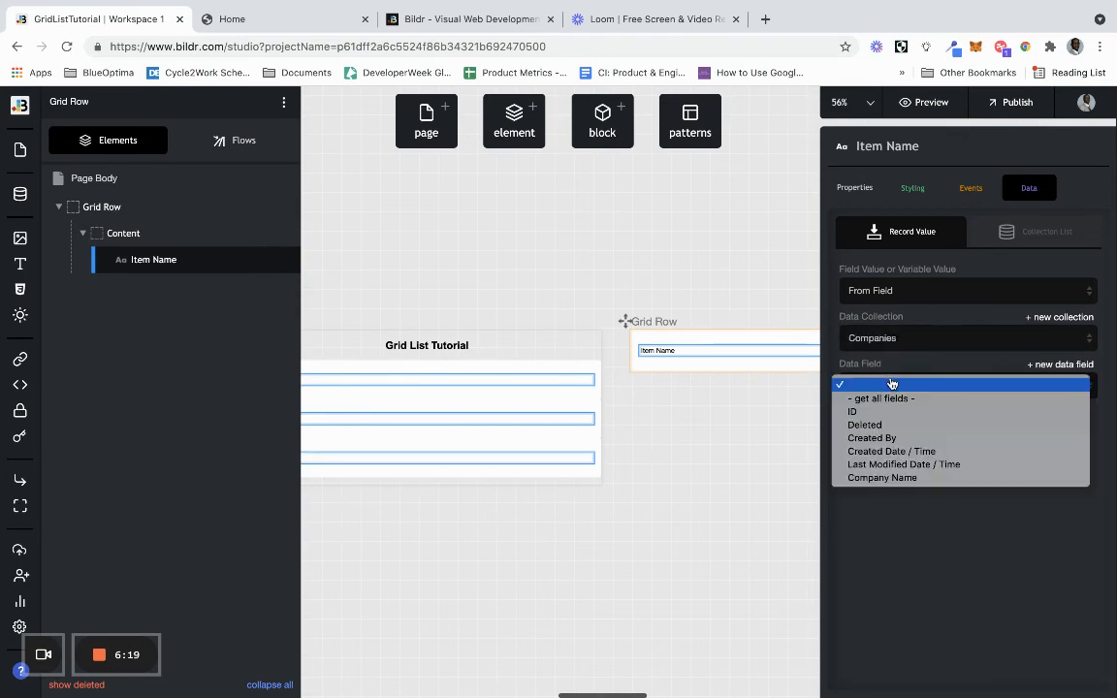
click(884, 478)
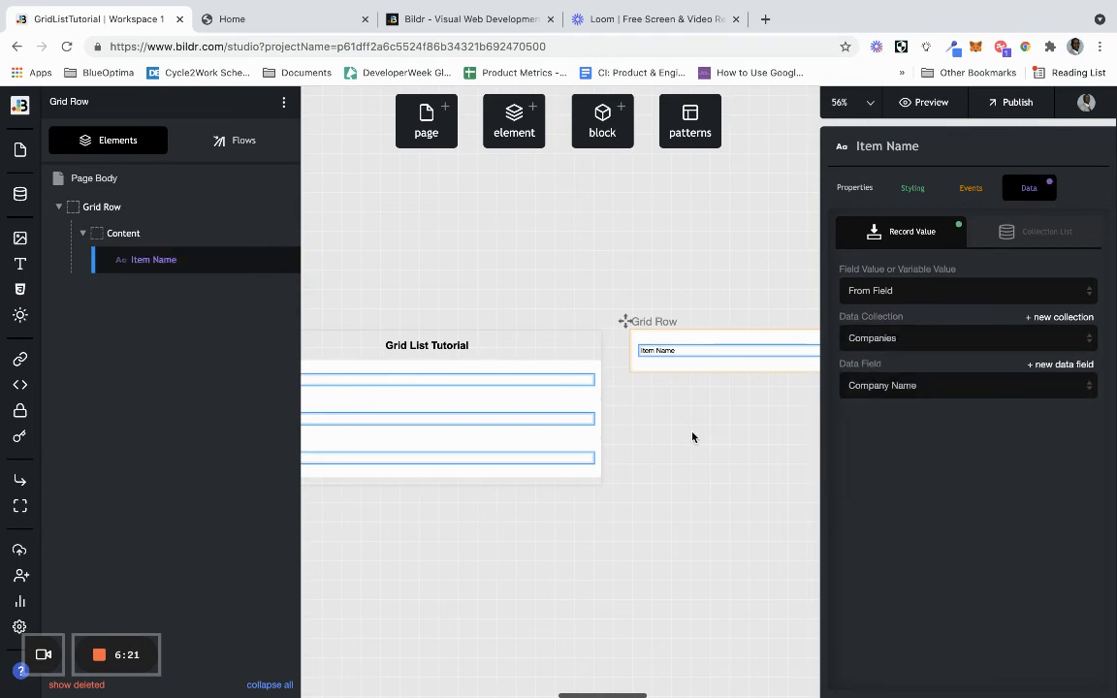
click(693, 438)
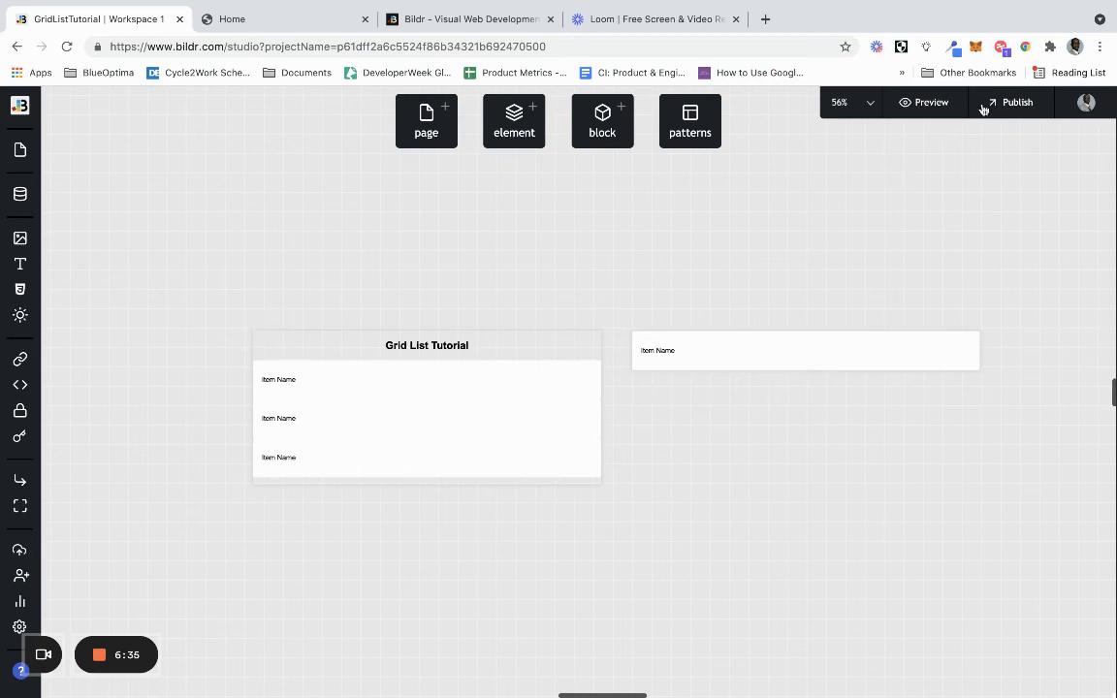
Step: Preview the project with Home set as its root landing page and open the live view
click(929, 105)
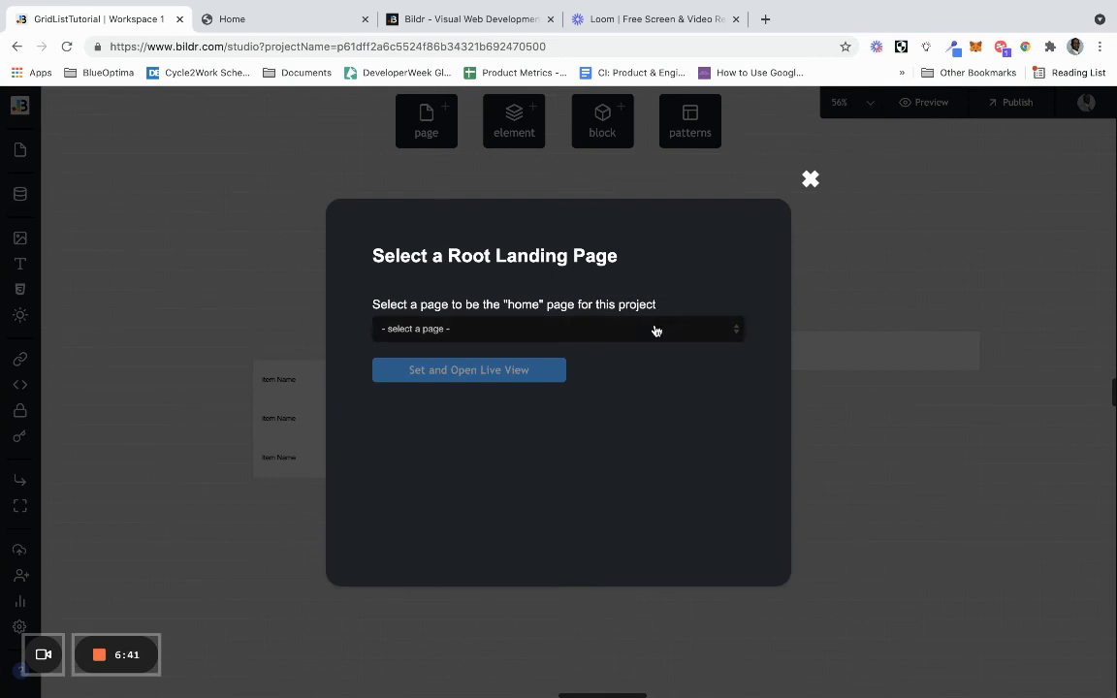
click(655, 330)
click(644, 356)
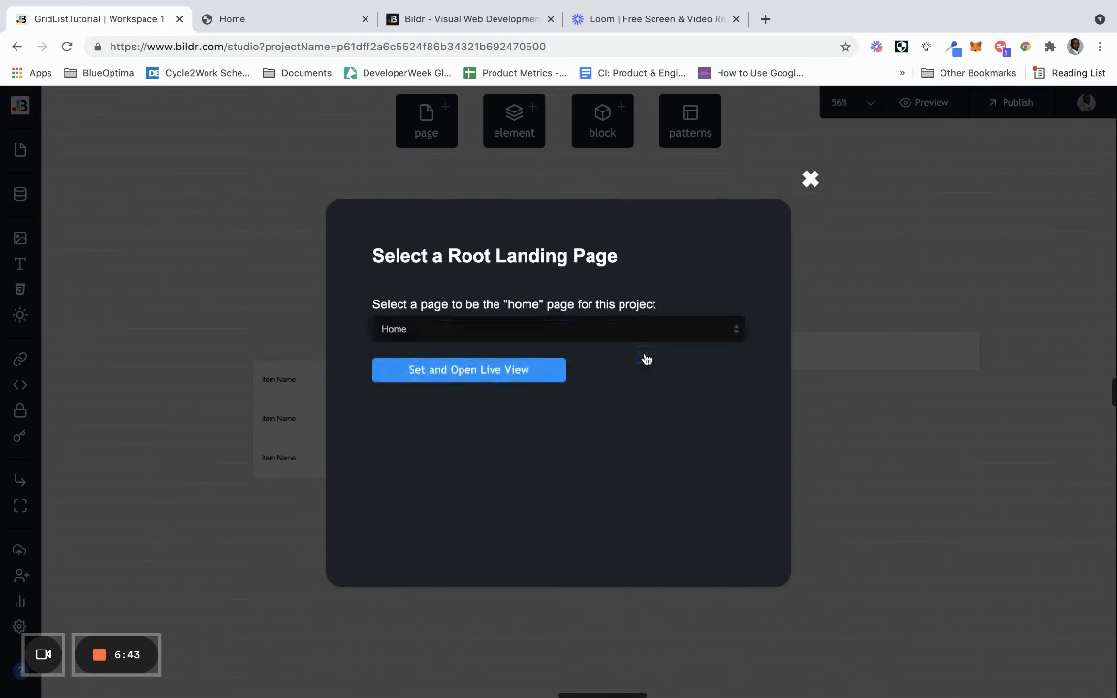
click(499, 375)
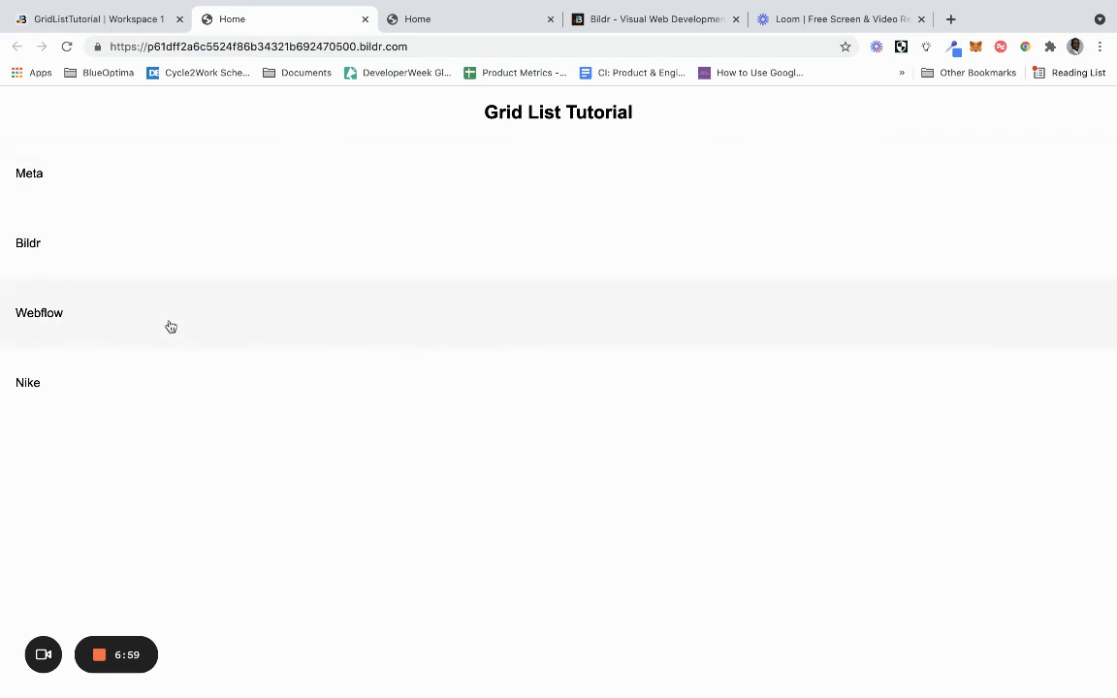
Step: Return to the studio and review the records in the Companies collection against the live list
click(135, 20)
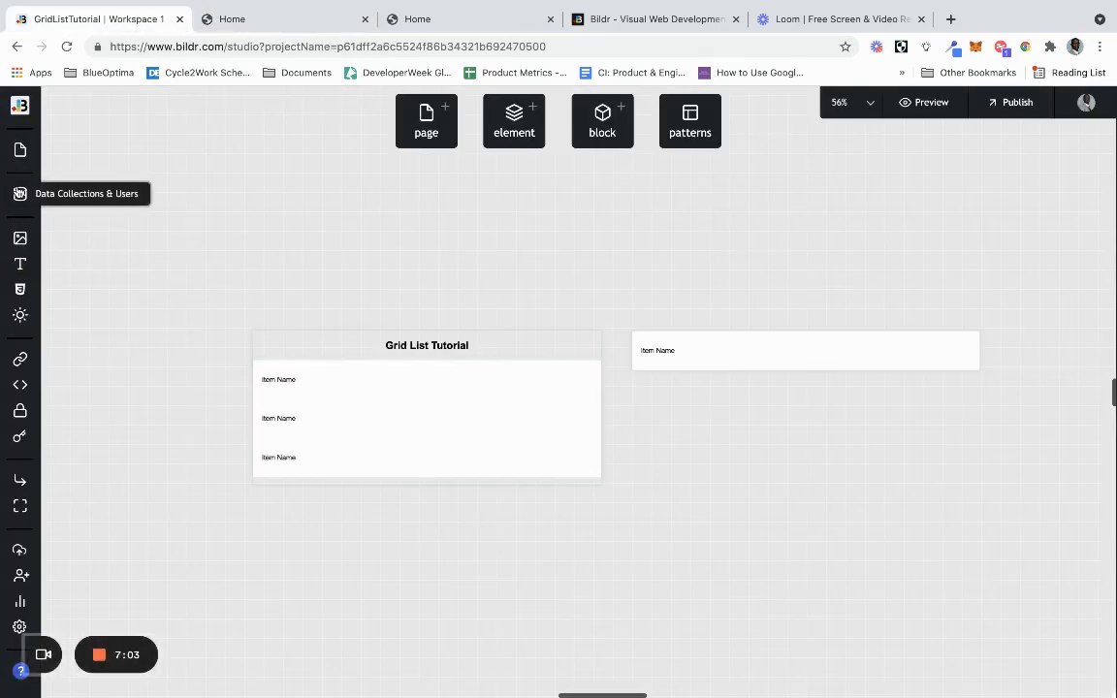
click(19, 193)
click(155, 155)
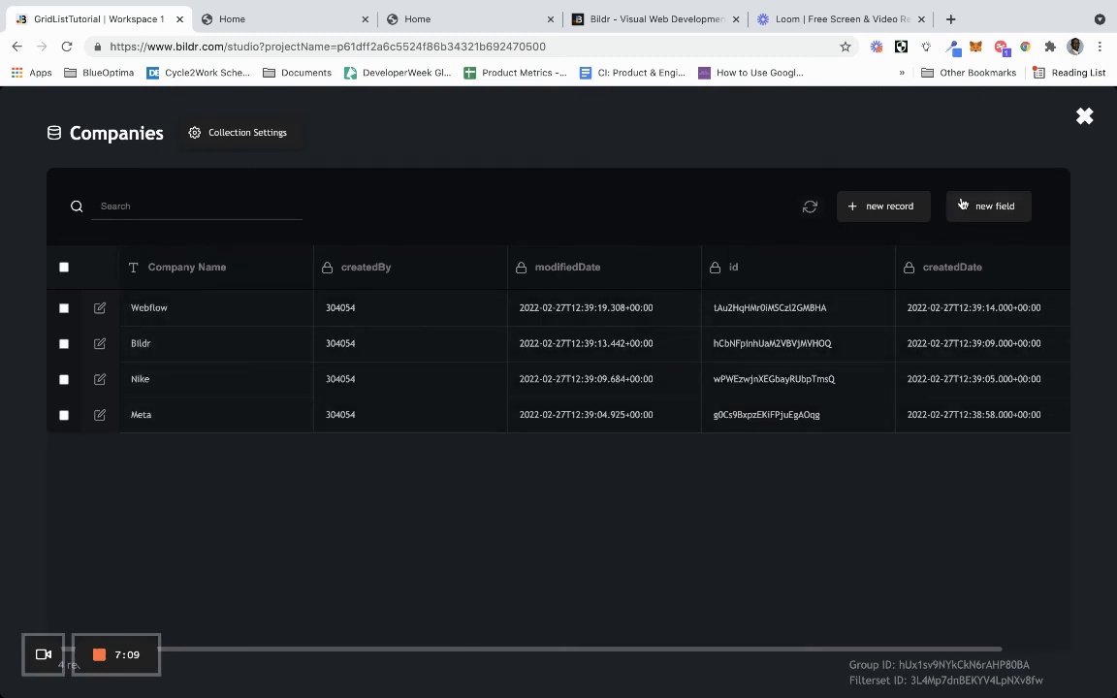
click(1084, 116)
click(726, 446)
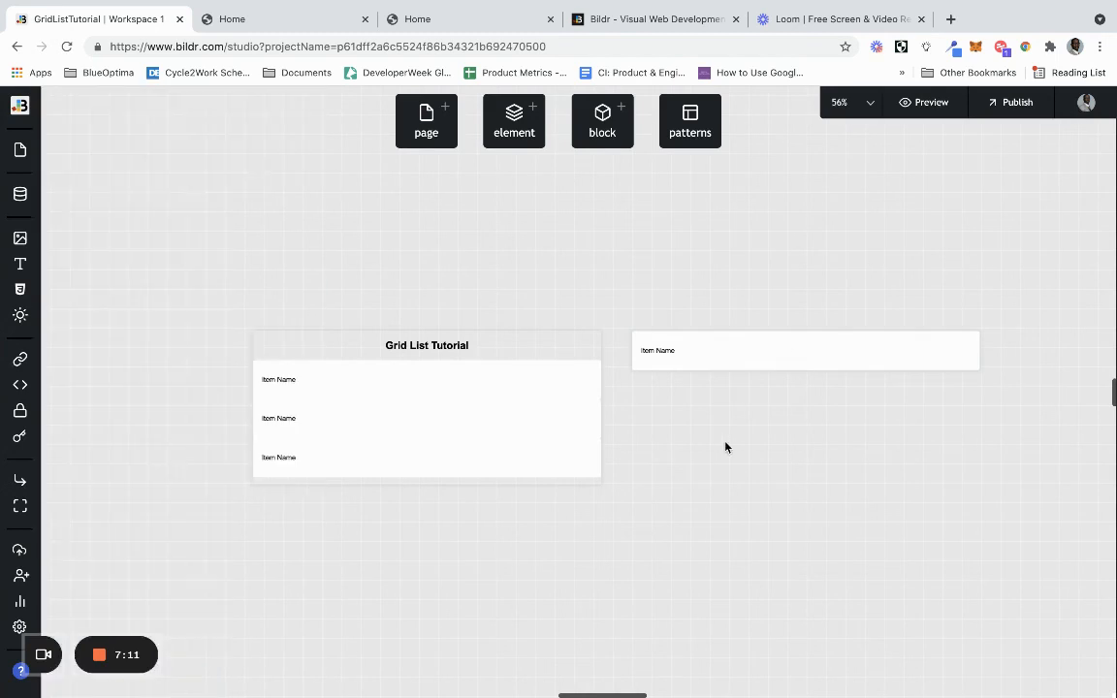